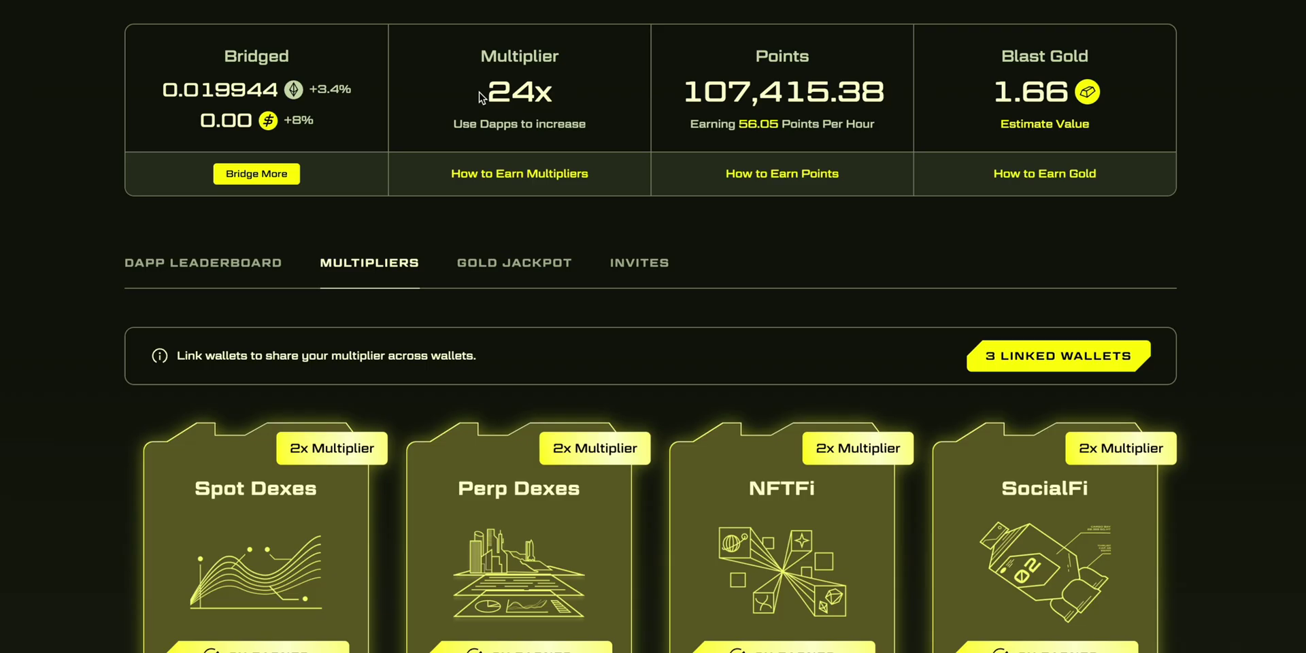
# Step: Highlight the 24x multiplier total, then scroll down to the 18x account with two wallets
pyautogui.moveTo(480, 92); pyautogui.dragTo(593, 94)
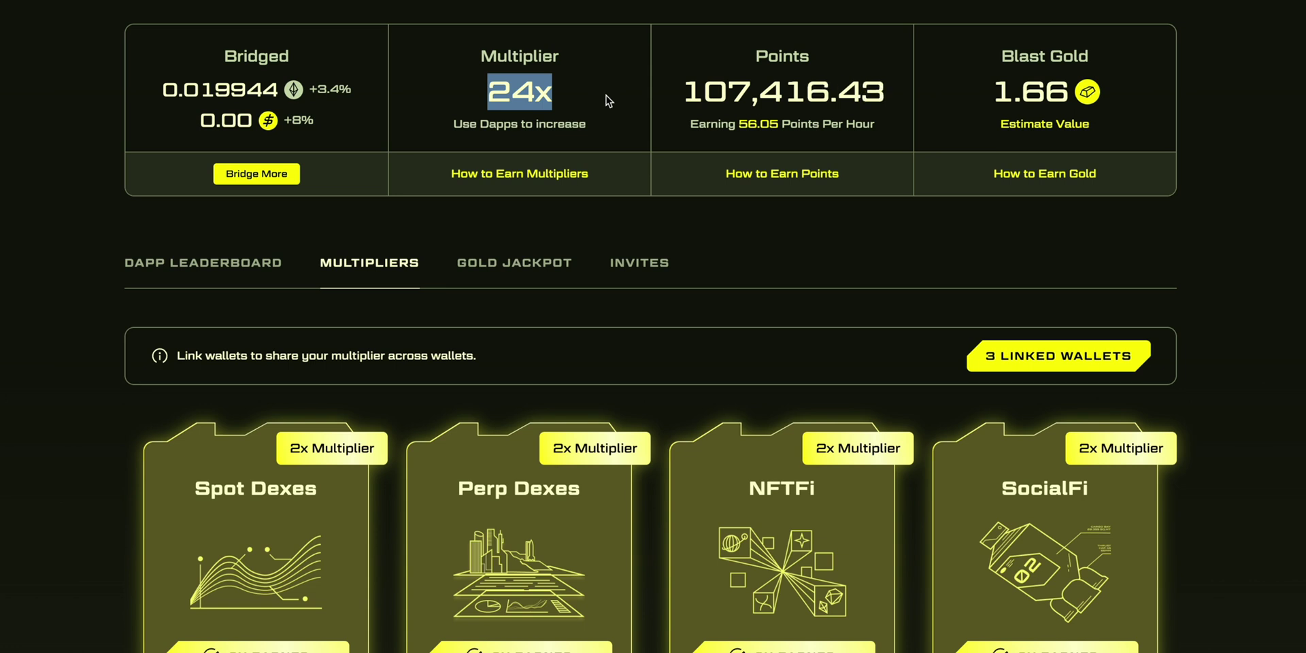
pyautogui.scroll(-10, 796, 543)
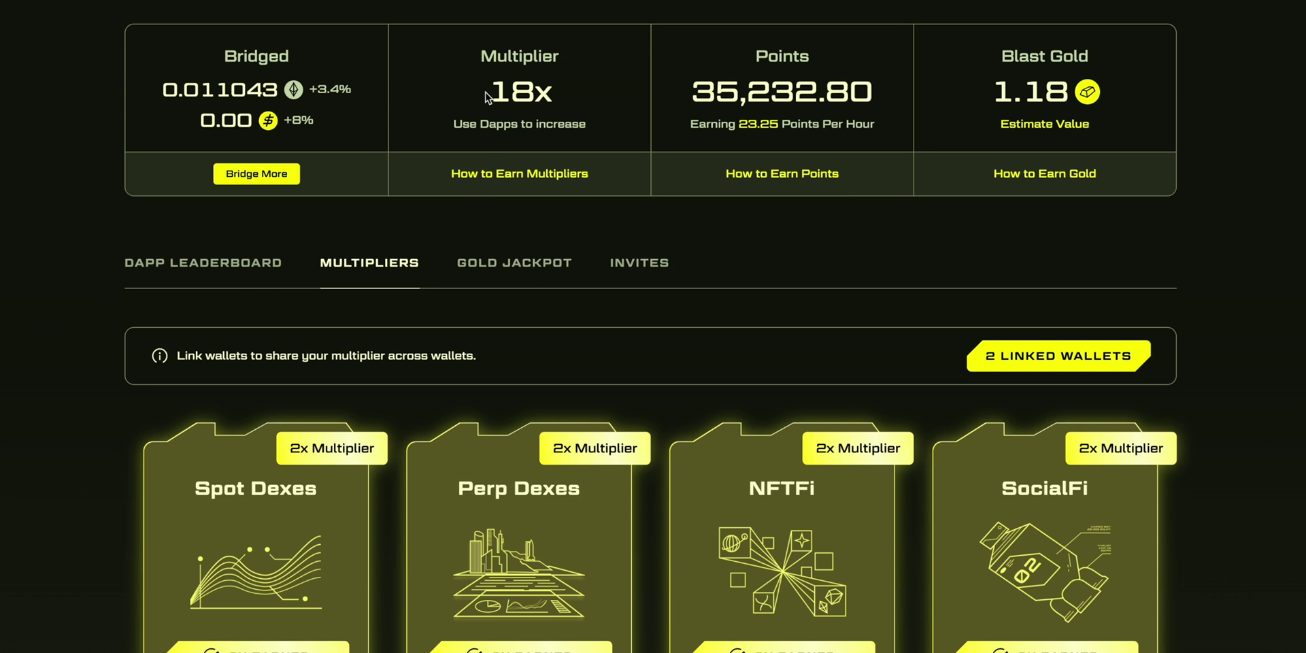
# Step: List the Platinum-eligible dapps and follow Thruster Finance through to its swap app
pyautogui.moveTo(486, 97); pyautogui.dragTo(589, 95)
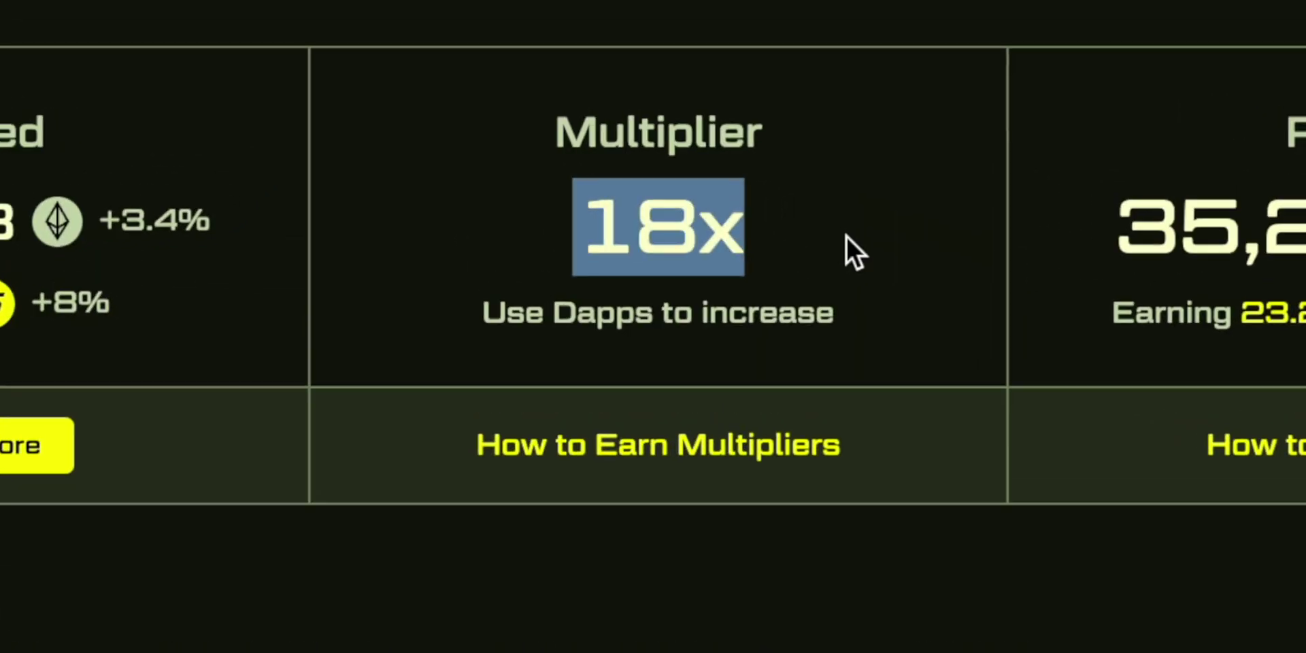
pyautogui.click(846, 234)
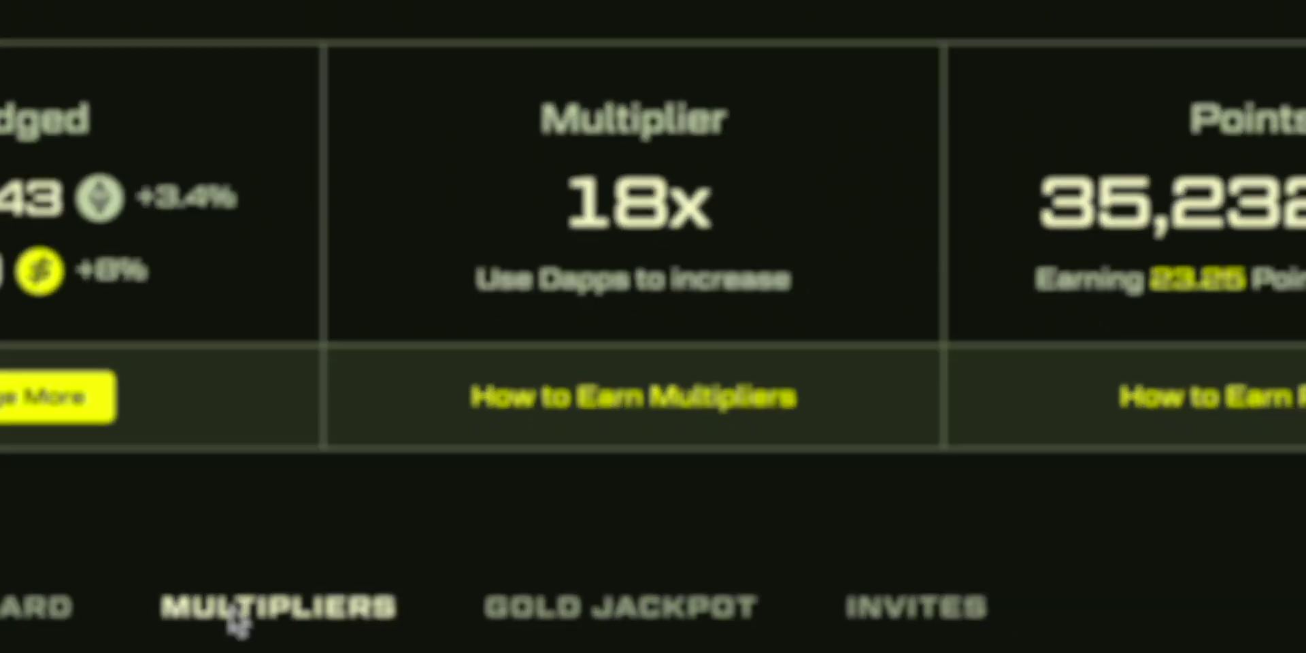
pyautogui.click(233, 618)
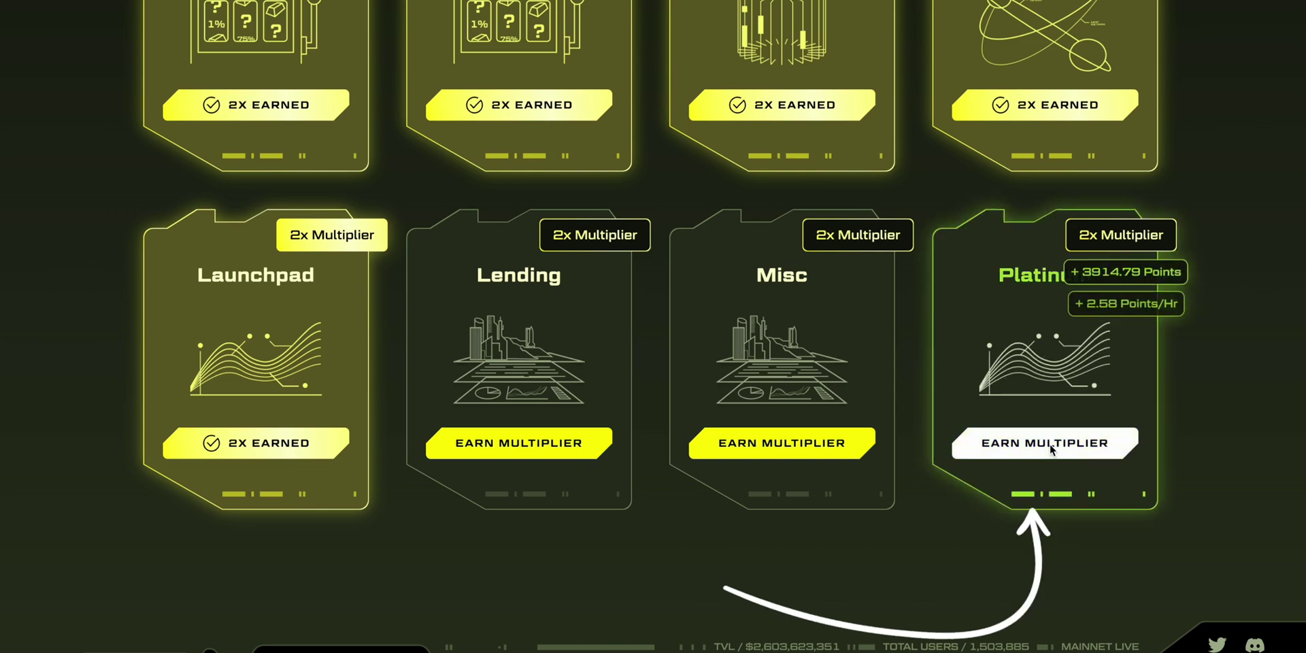
pyautogui.click(1051, 448)
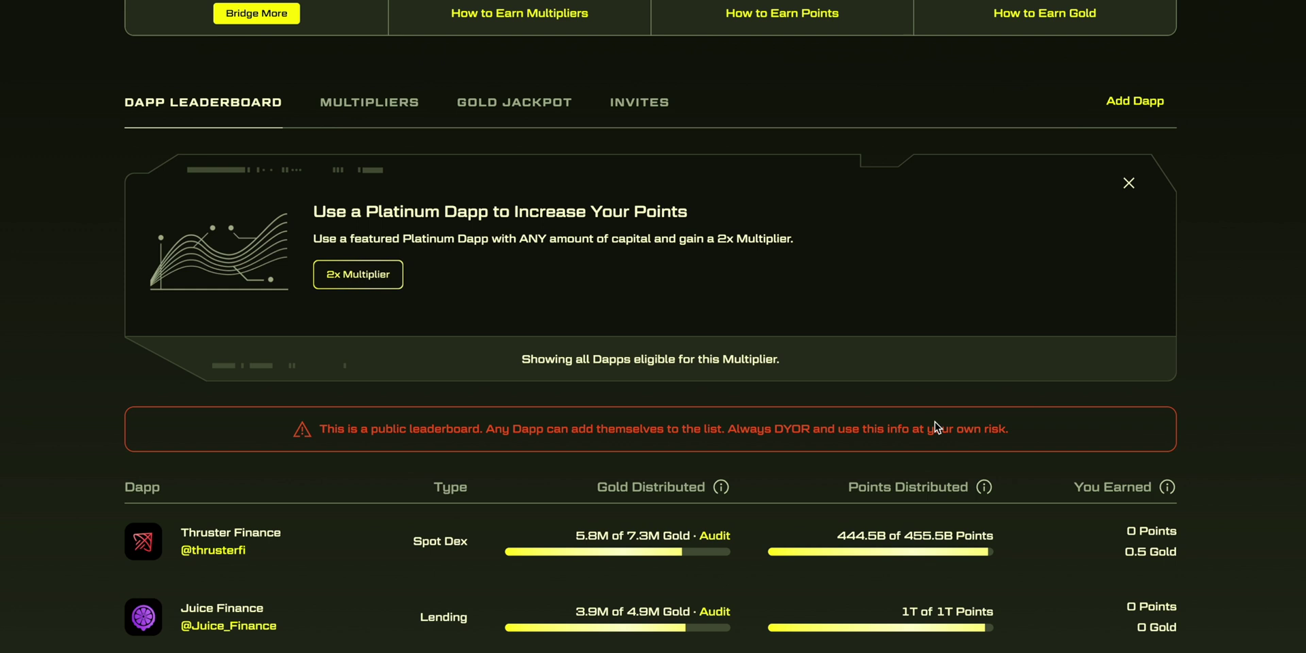
pyautogui.scroll(-2, 445, 418)
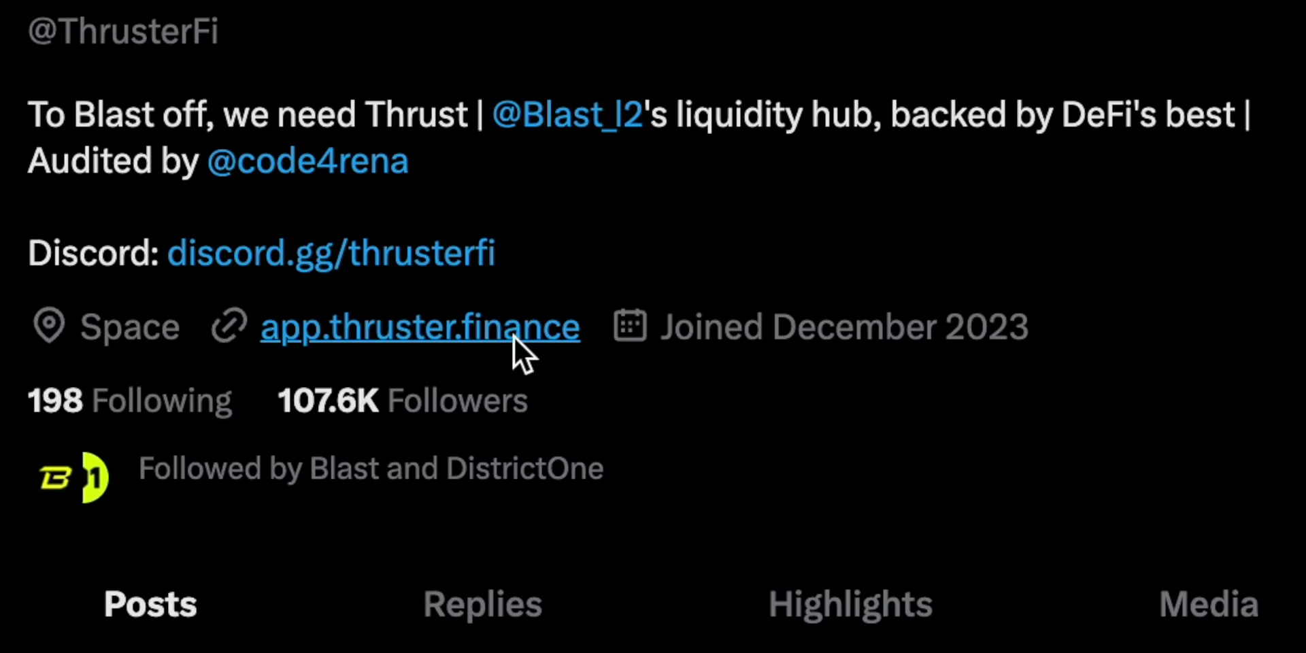
pyautogui.click(514, 333)
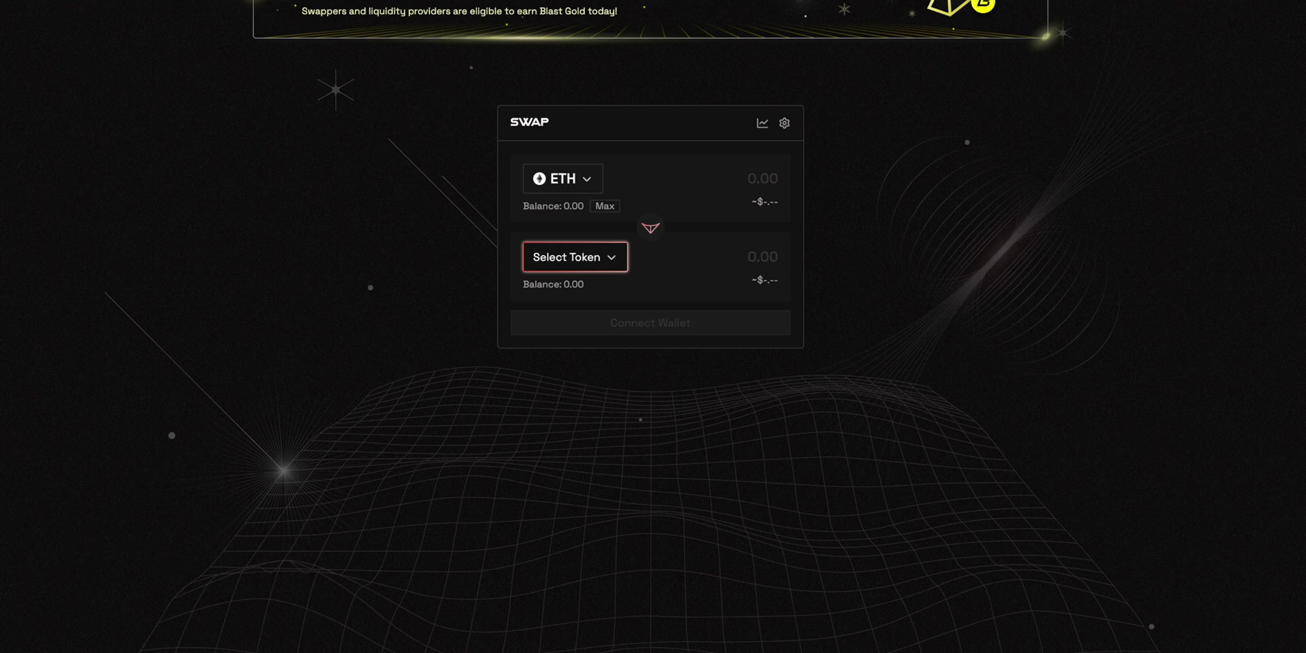
# Step: Sign in to Thruster with MetaMask and choose USDB as the output token
pyautogui.click(903, 243)
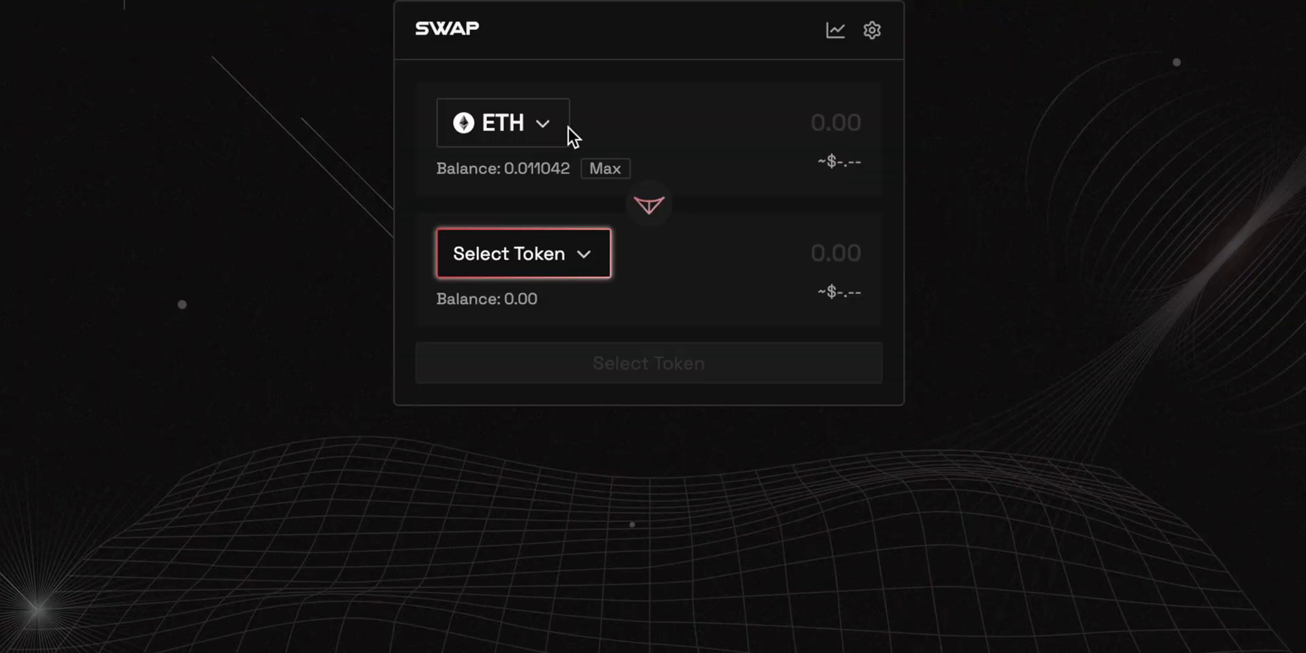
pyautogui.click(583, 255)
pyautogui.click(575, 243)
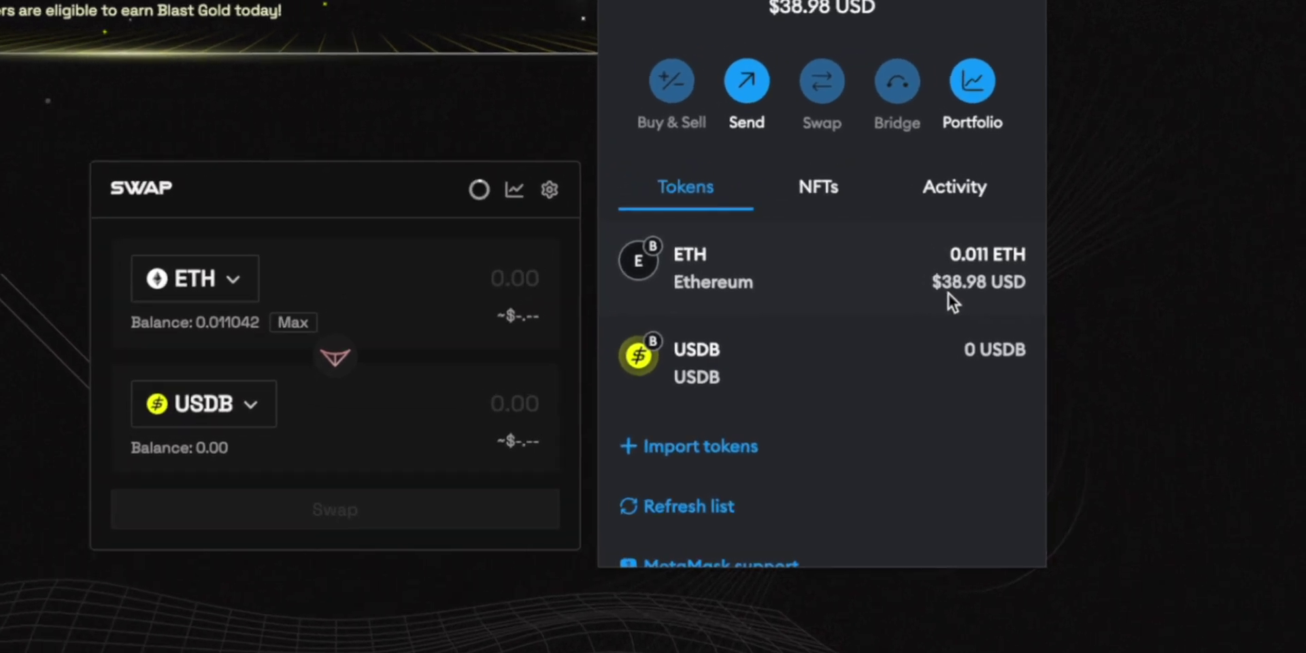
# Step: Swap about 0.0057 ETH for 20 USDB and confirm it in MetaMask
pyautogui.click(733, 257)
pyautogui.write('20')
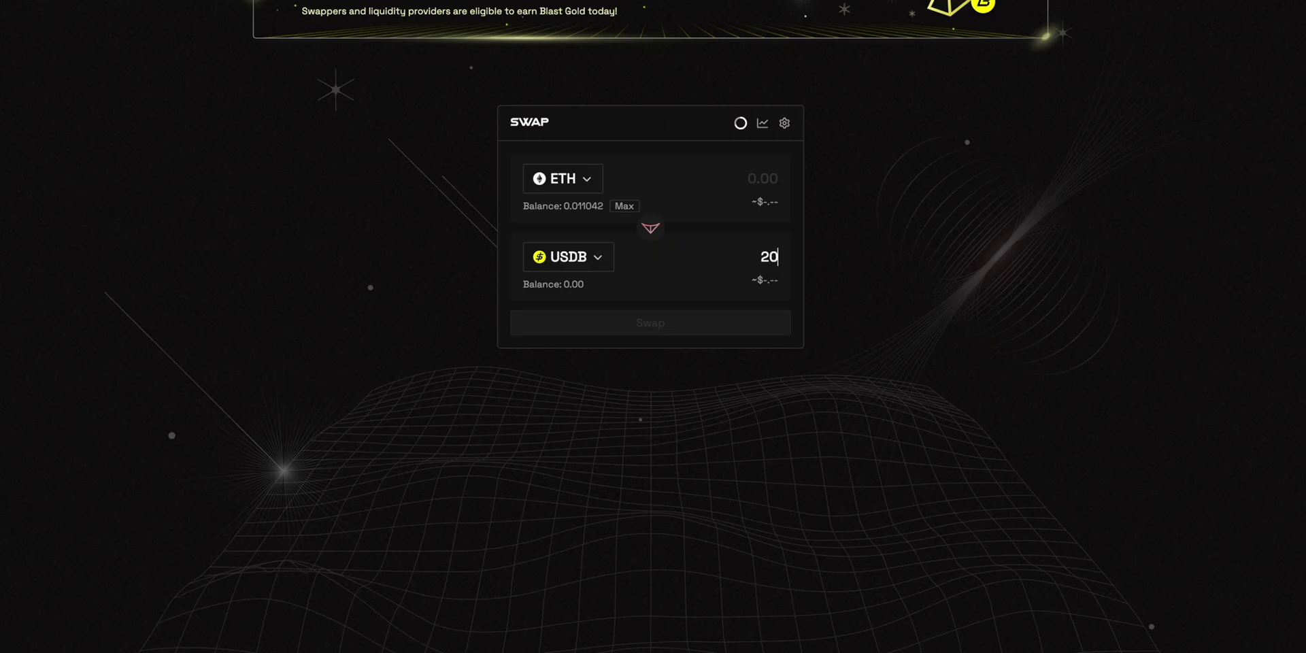
pyautogui.click(665, 369)
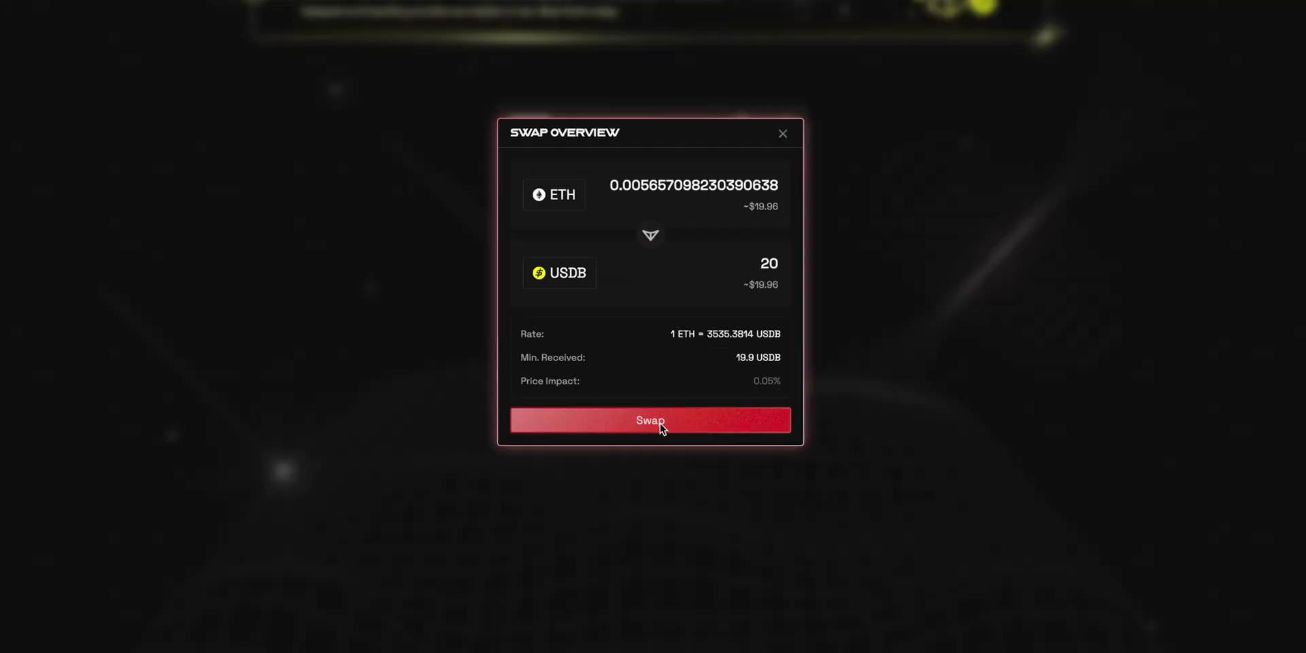
pyautogui.click(657, 422)
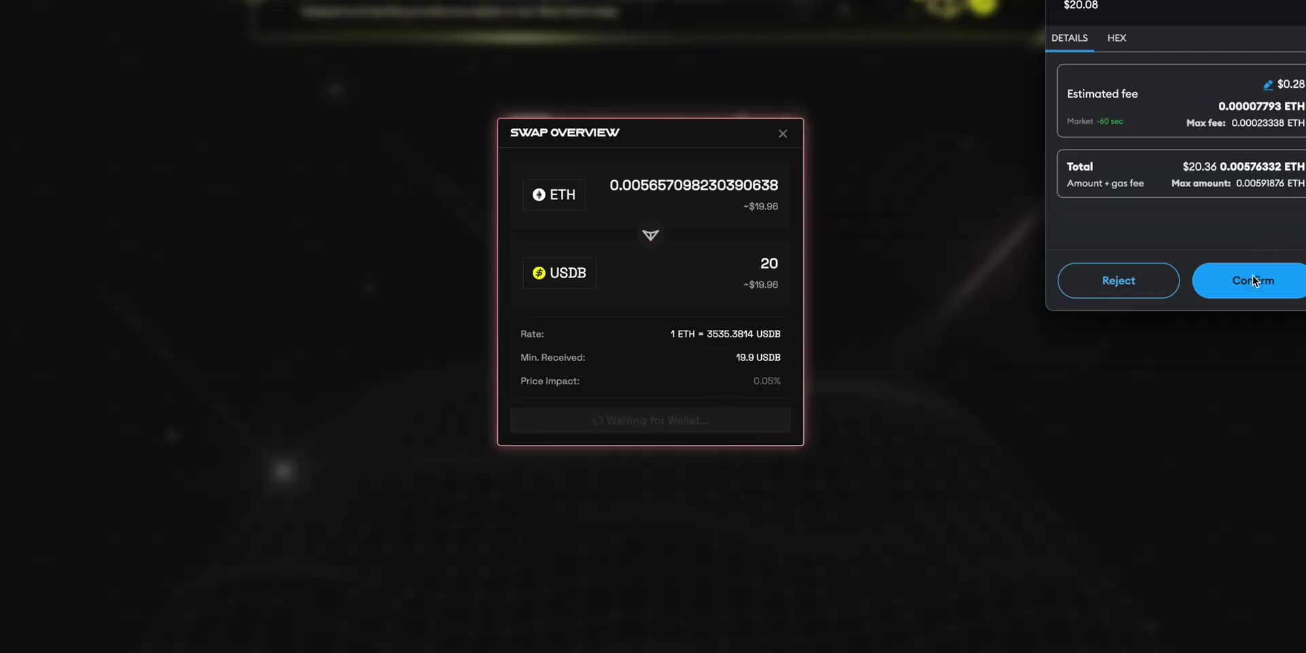
pyautogui.click(1252, 278)
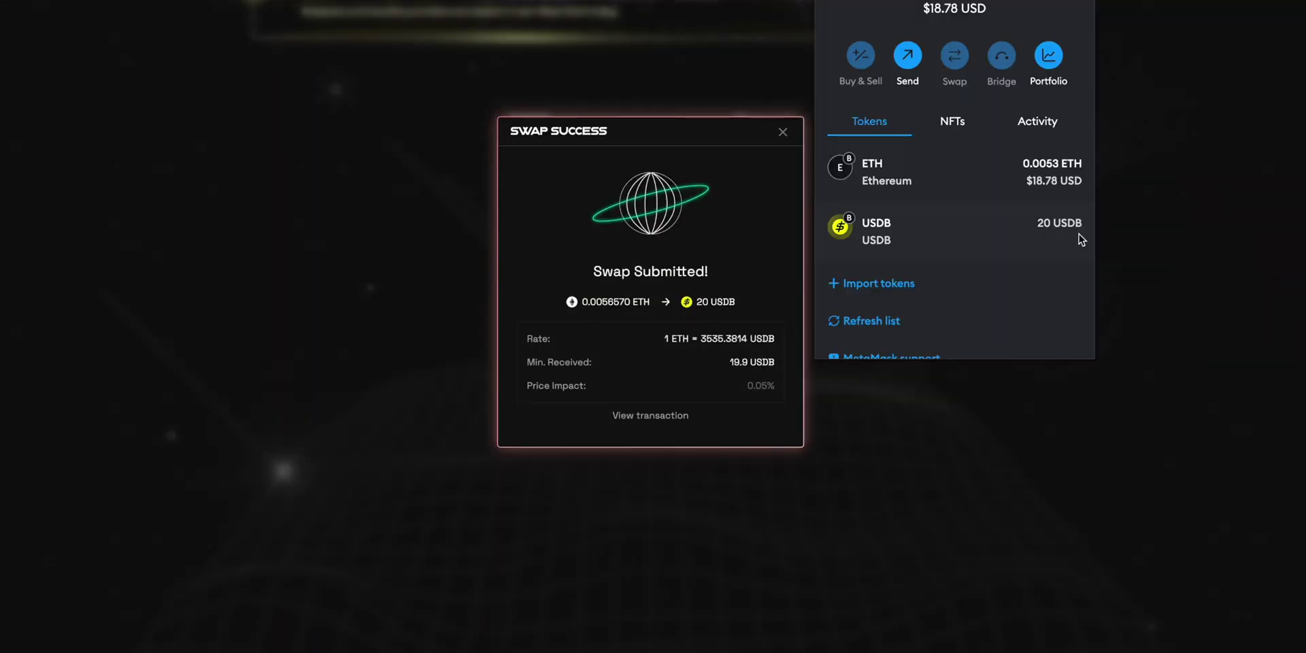
# Step: List the Lending-eligible dapps and go to the juice.finance website
pyautogui.scroll(5, 445, 275)
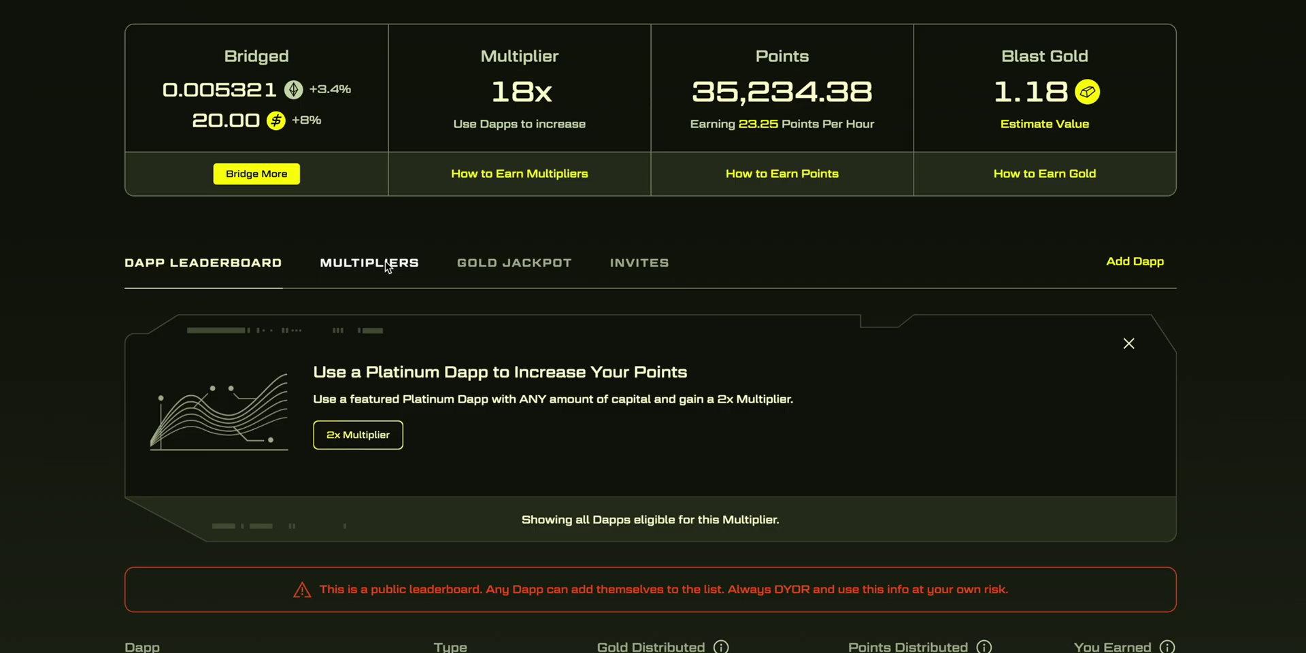
pyautogui.click(373, 262)
pyautogui.scroll(-8, 1246, 434)
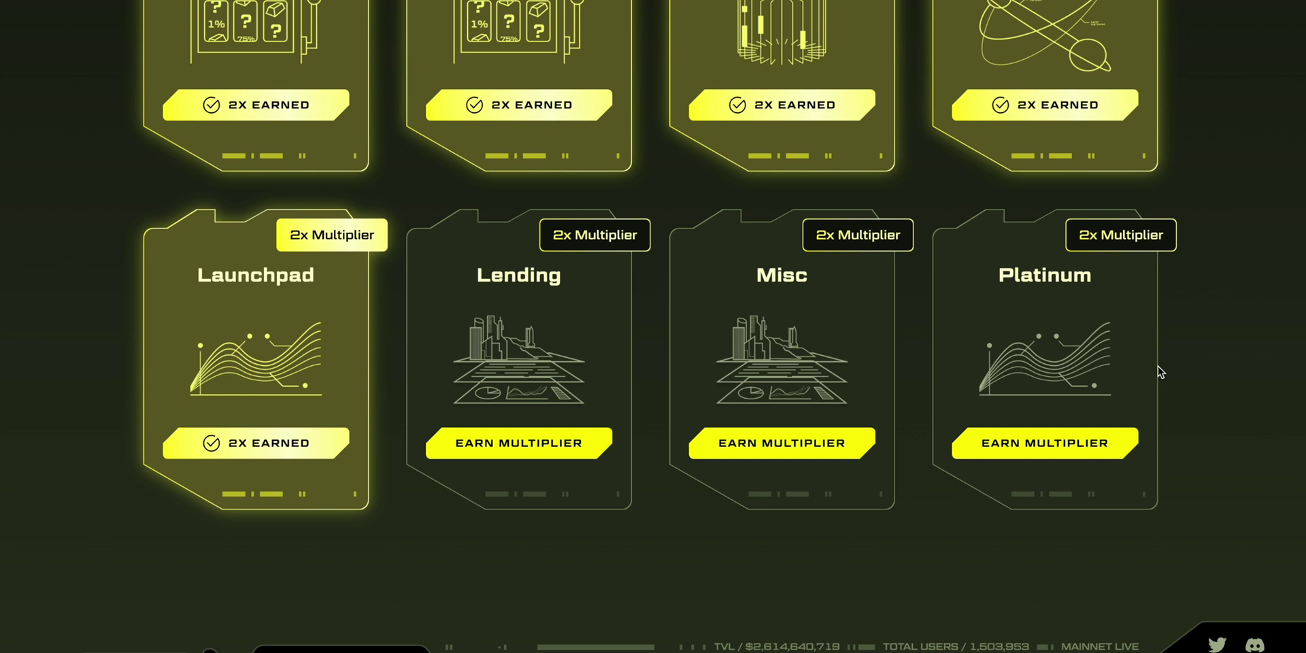
pyautogui.click(518, 442)
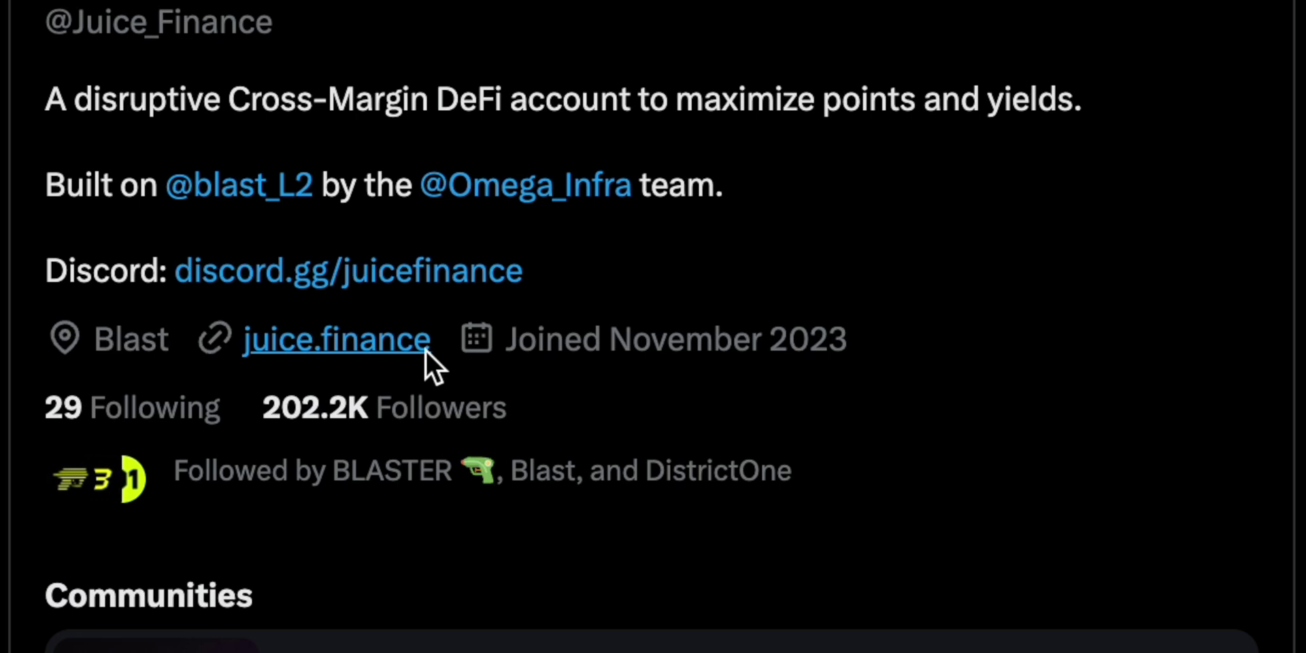
pyautogui.click(426, 349)
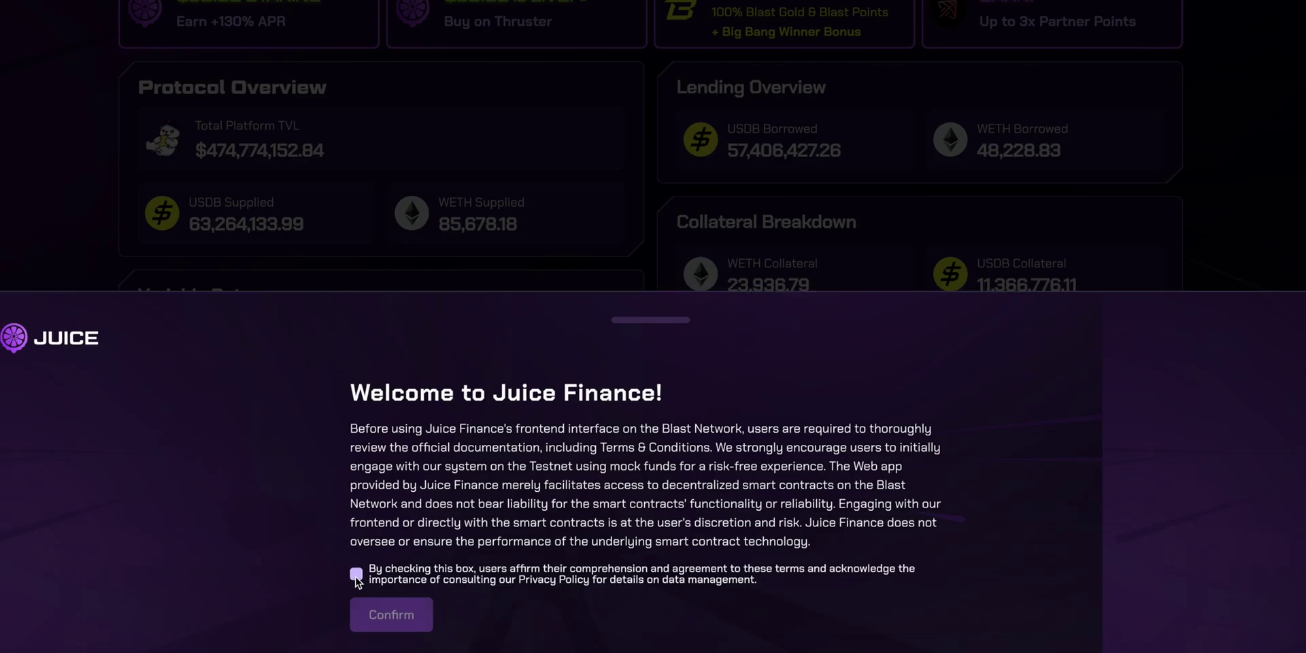
# Step: Accept Juice Finance's terms and go to the USDB lending page
pyautogui.click(356, 574)
pyautogui.click(388, 616)
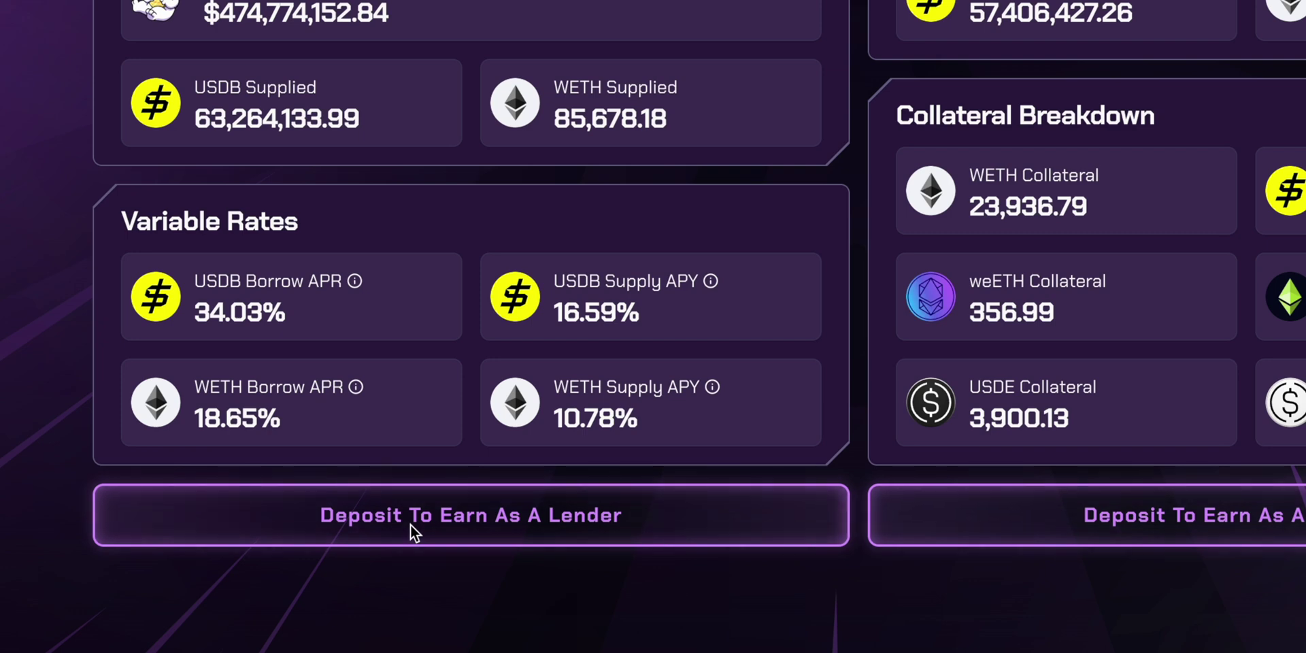
pyautogui.click(410, 524)
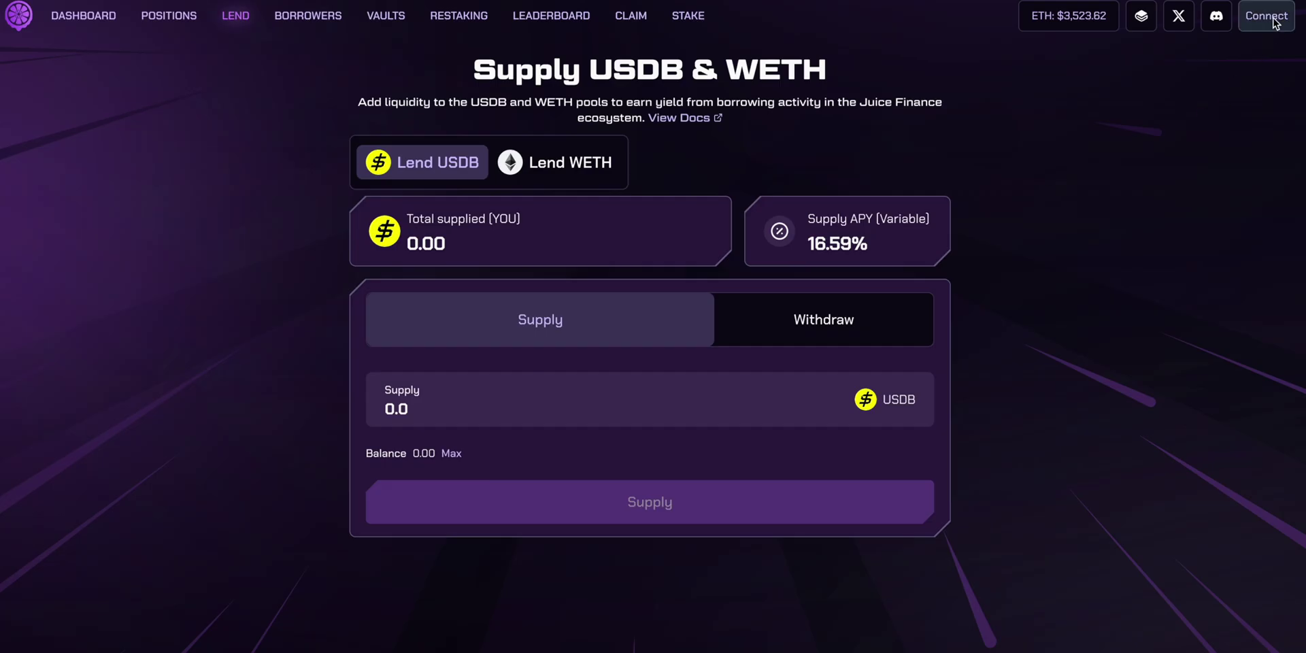
# Step: Connect the MetaMask wallet to Juice Finance, showing a 20.00 USDB balance
pyautogui.click(1274, 22)
pyautogui.click(1264, 182)
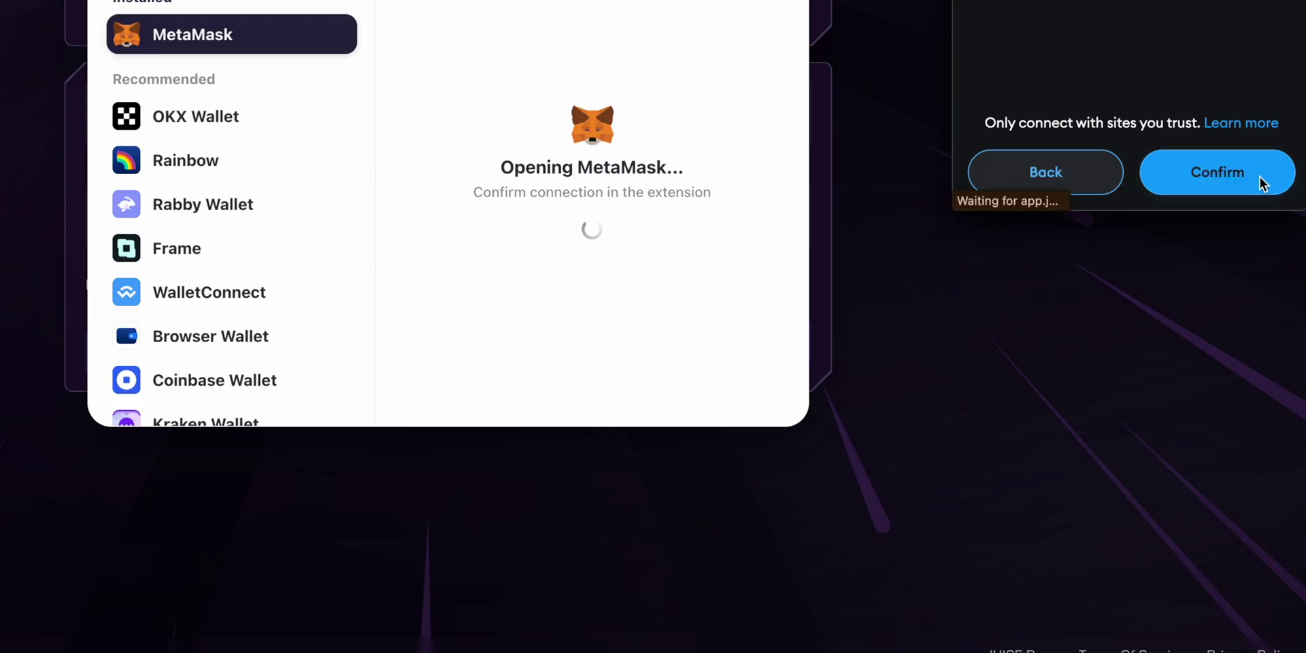
pyautogui.click(1259, 183)
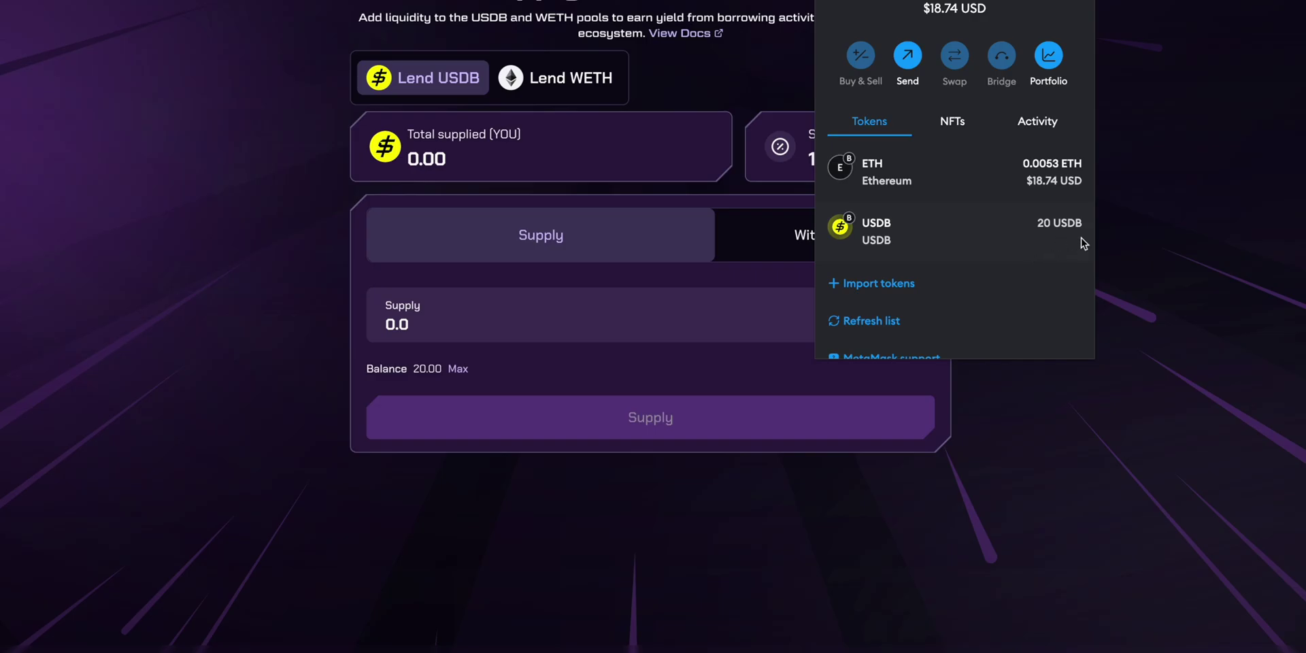
pyautogui.click(1130, 252)
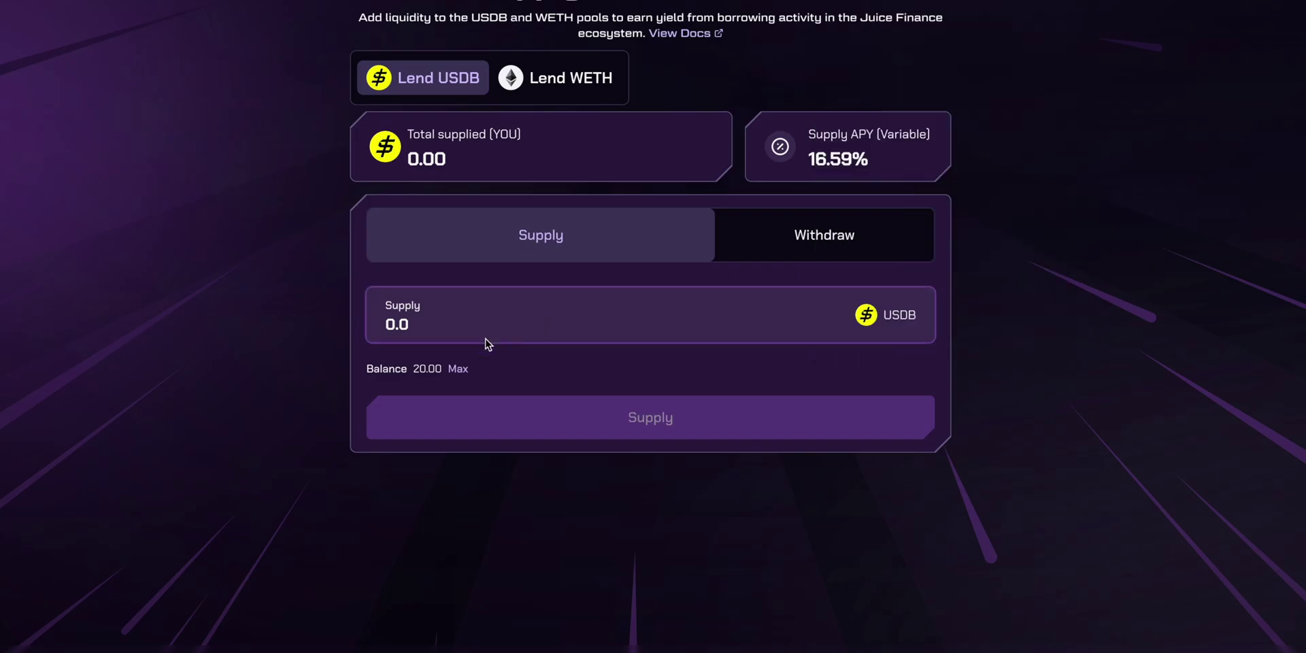
# Step: Approve USDB spending and supply the full 20 USDB balance to the lending pool
pyautogui.click(457, 370)
pyautogui.click(656, 421)
pyautogui.click(1197, 267)
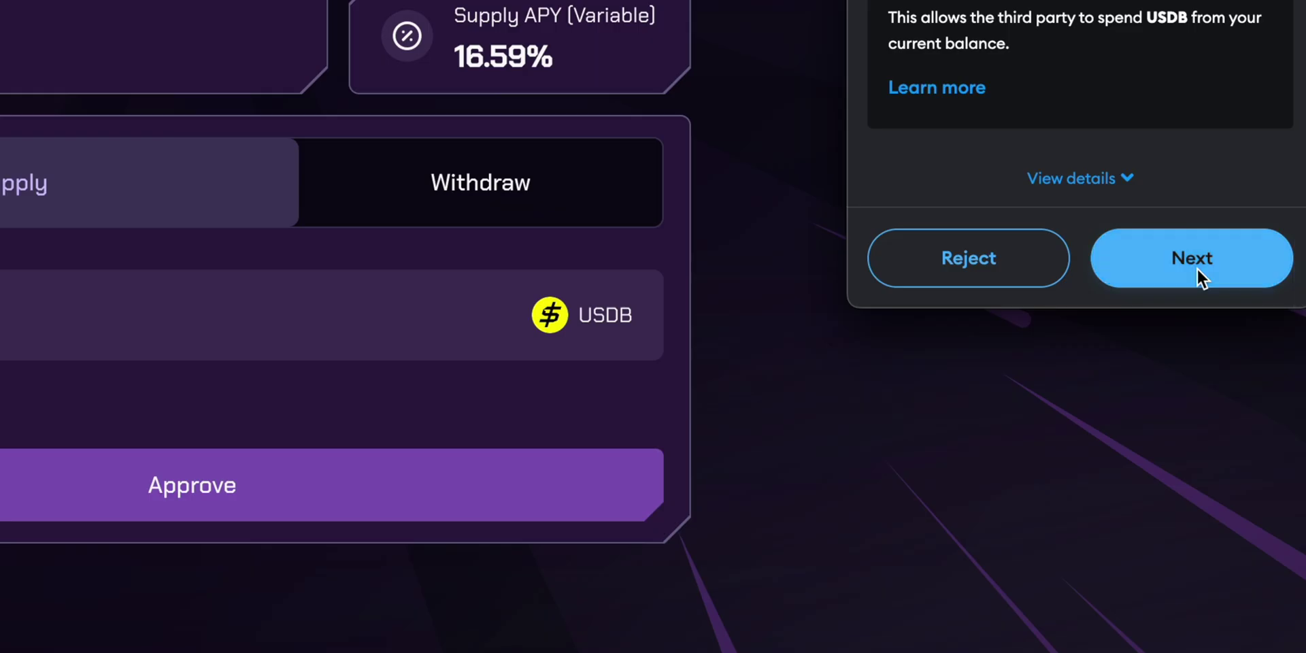
pyautogui.click(1197, 267)
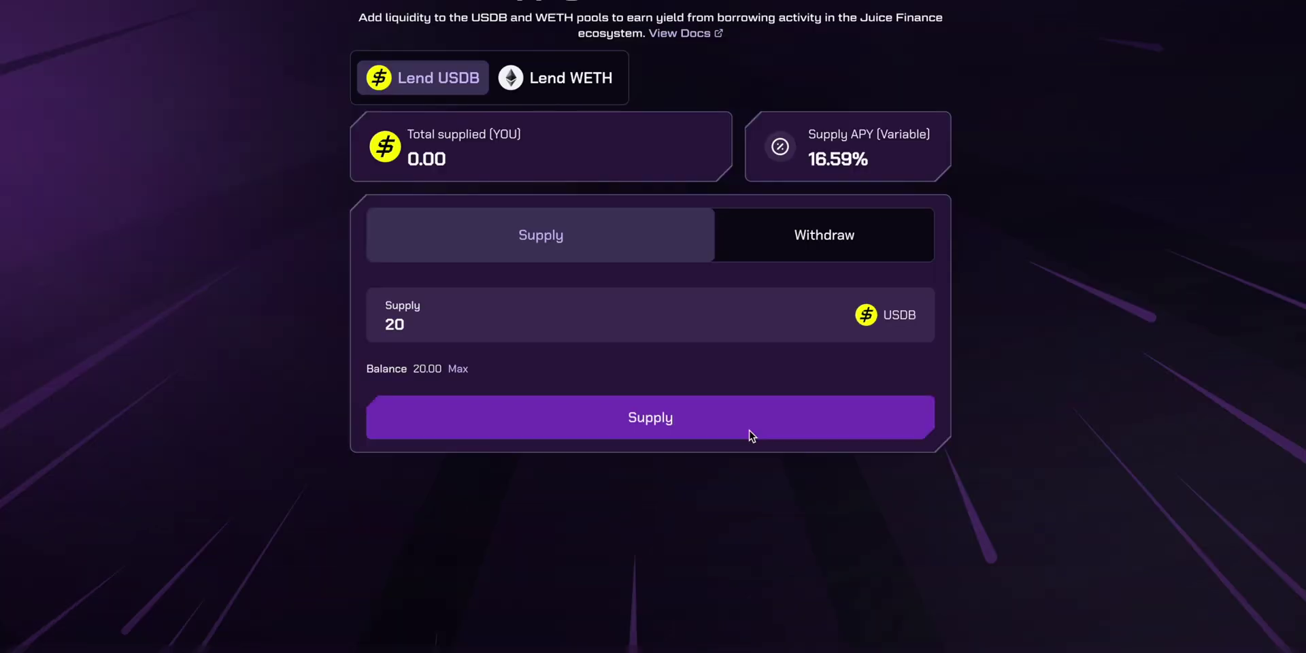
pyautogui.click(675, 435)
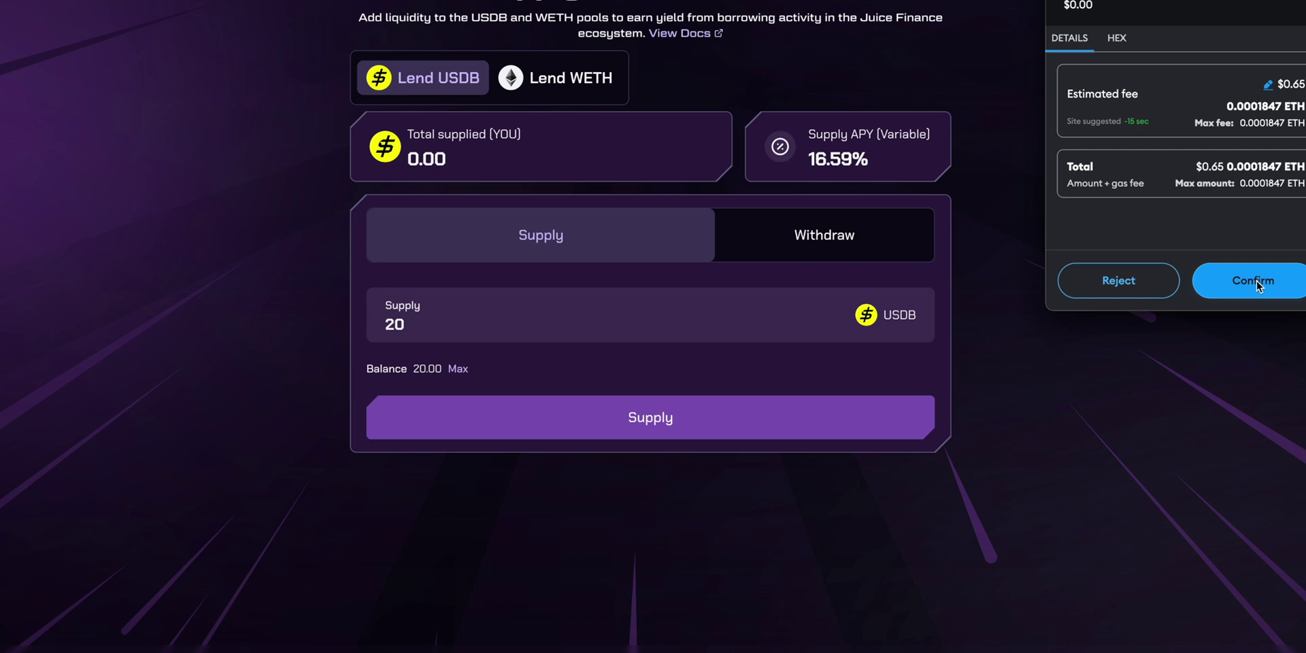
pyautogui.click(1250, 280)
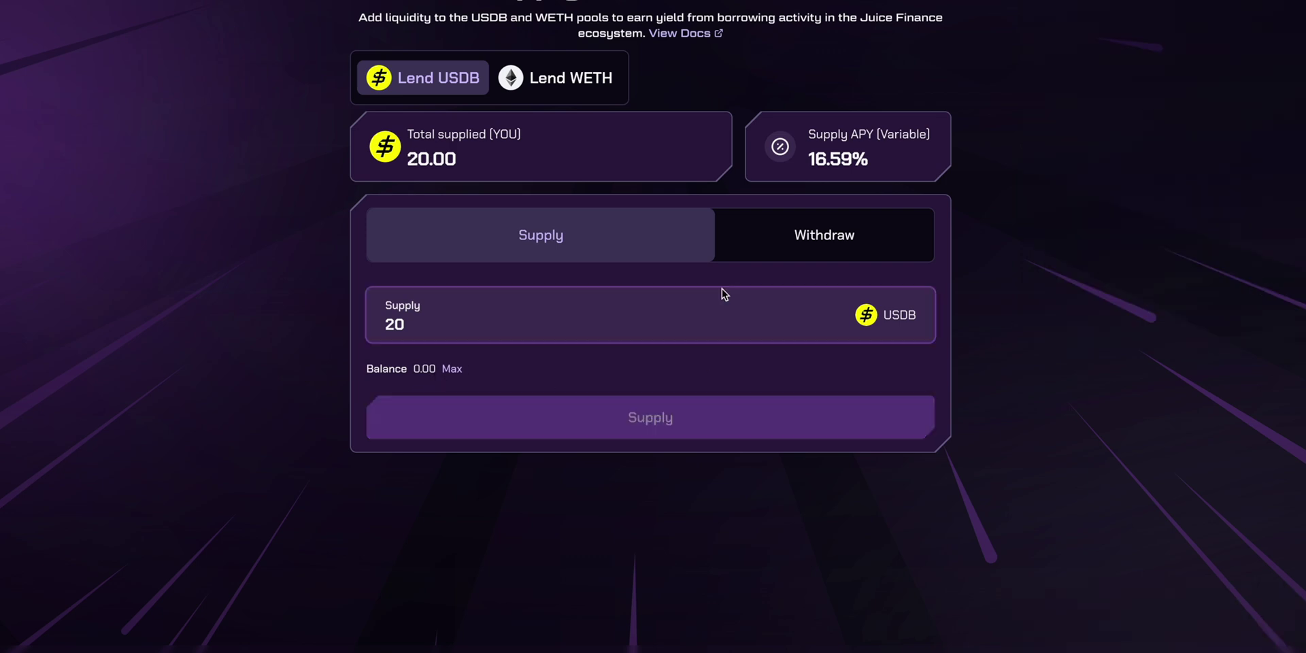
# Step: Withdraw all 20 USDB from the Juice pool and check it in MetaMask
pyautogui.click(796, 238)
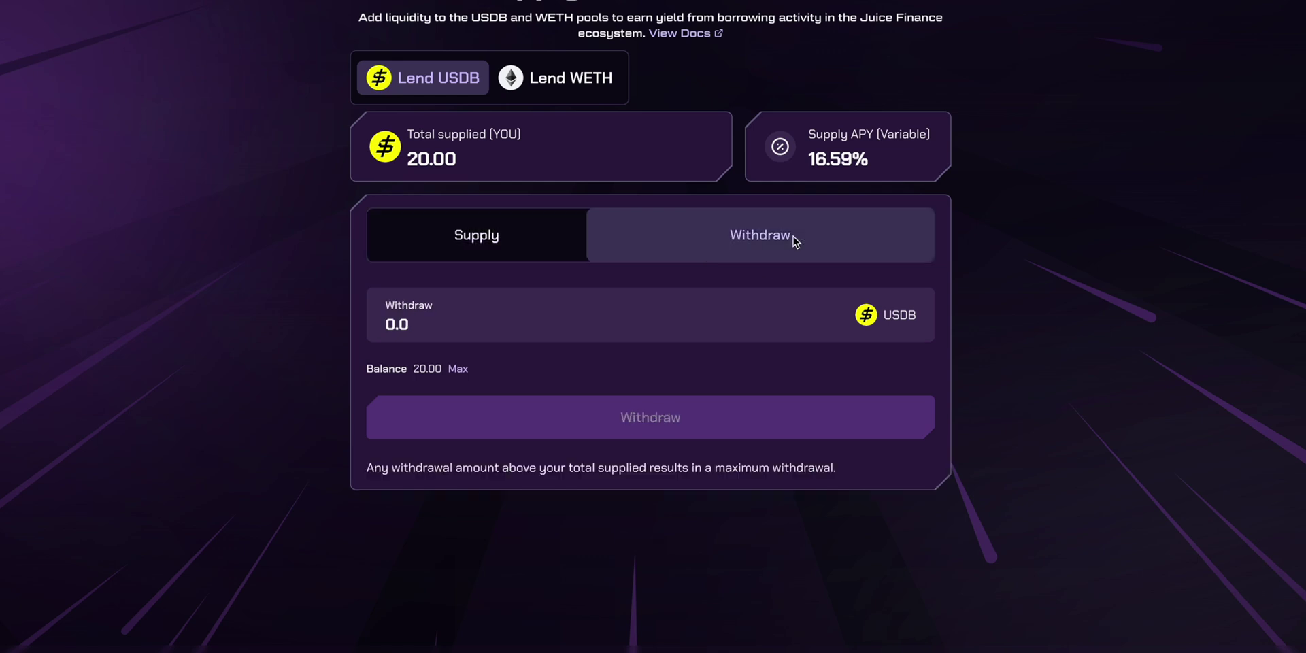
pyautogui.click(457, 368)
pyautogui.click(692, 434)
pyautogui.click(1254, 291)
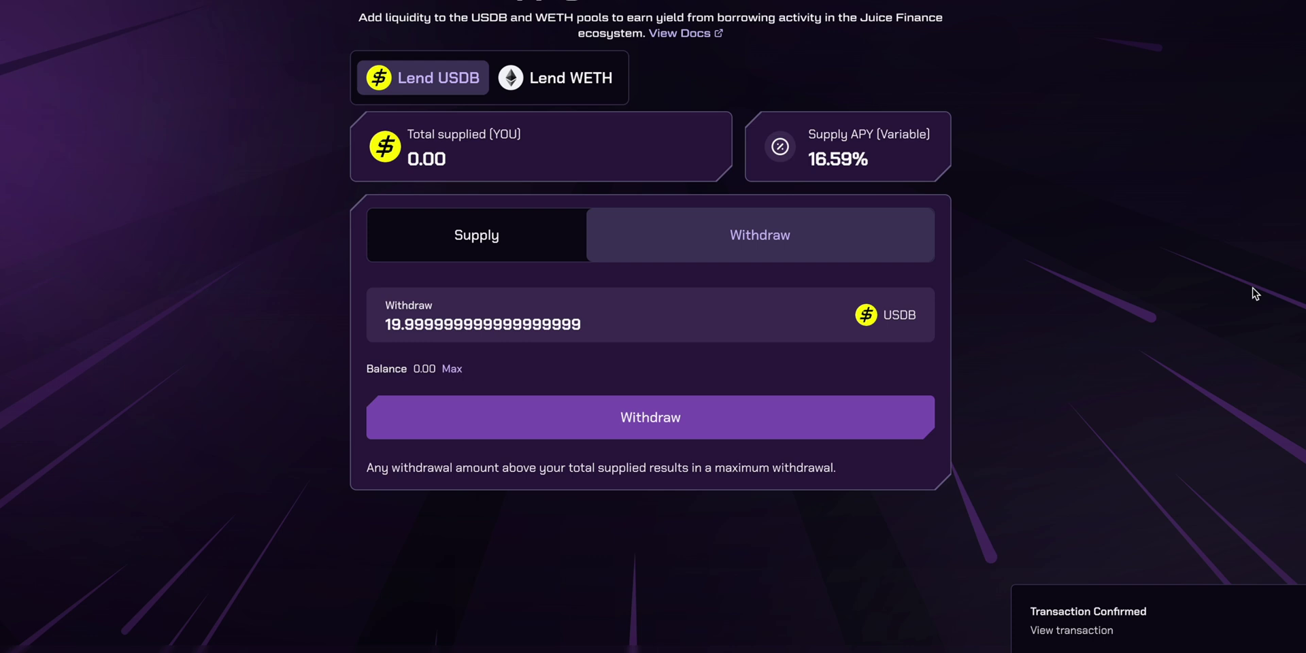
pyautogui.click(1081, 0)
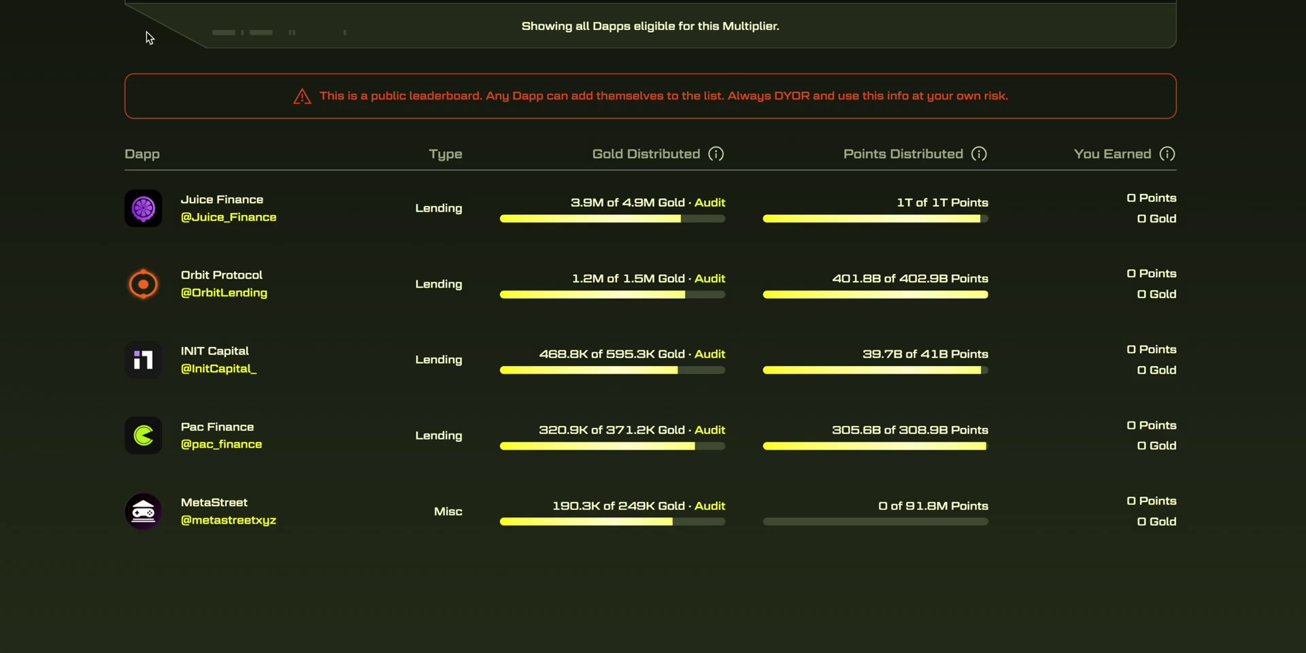
pyautogui.scroll(6, 378, 262)
pyautogui.click(378, 263)
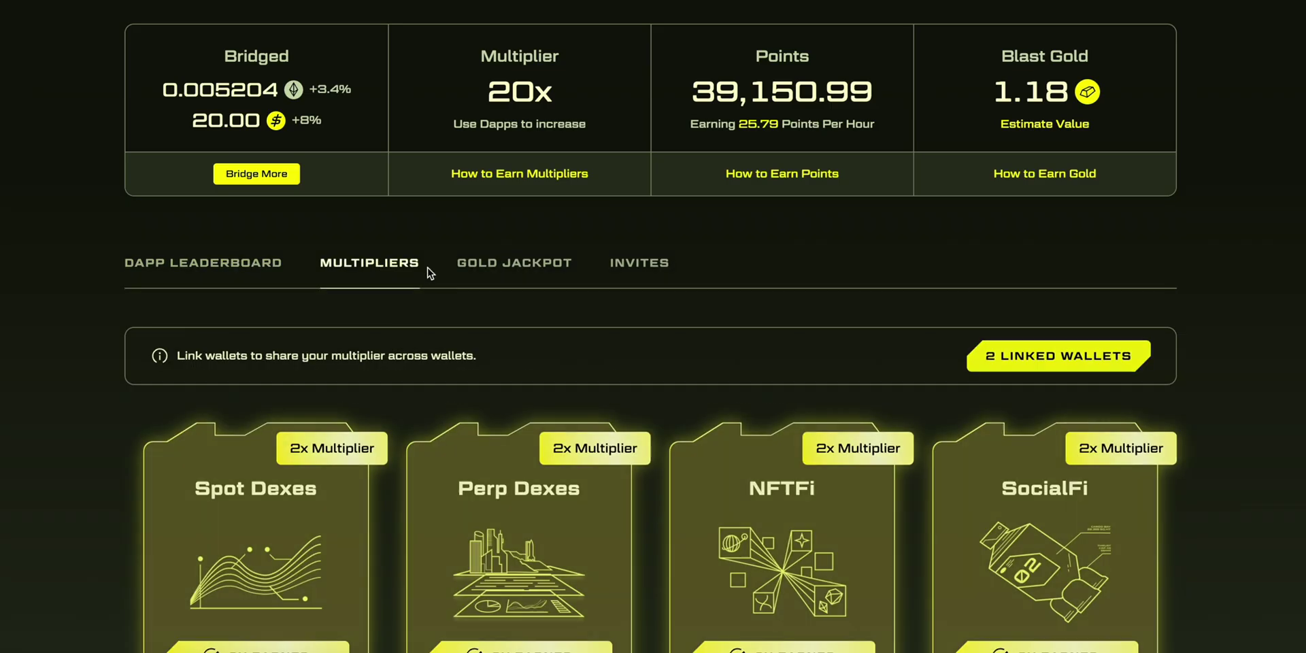
pyautogui.scroll(-10, 633, 472)
pyautogui.scroll(-5, 632, 472)
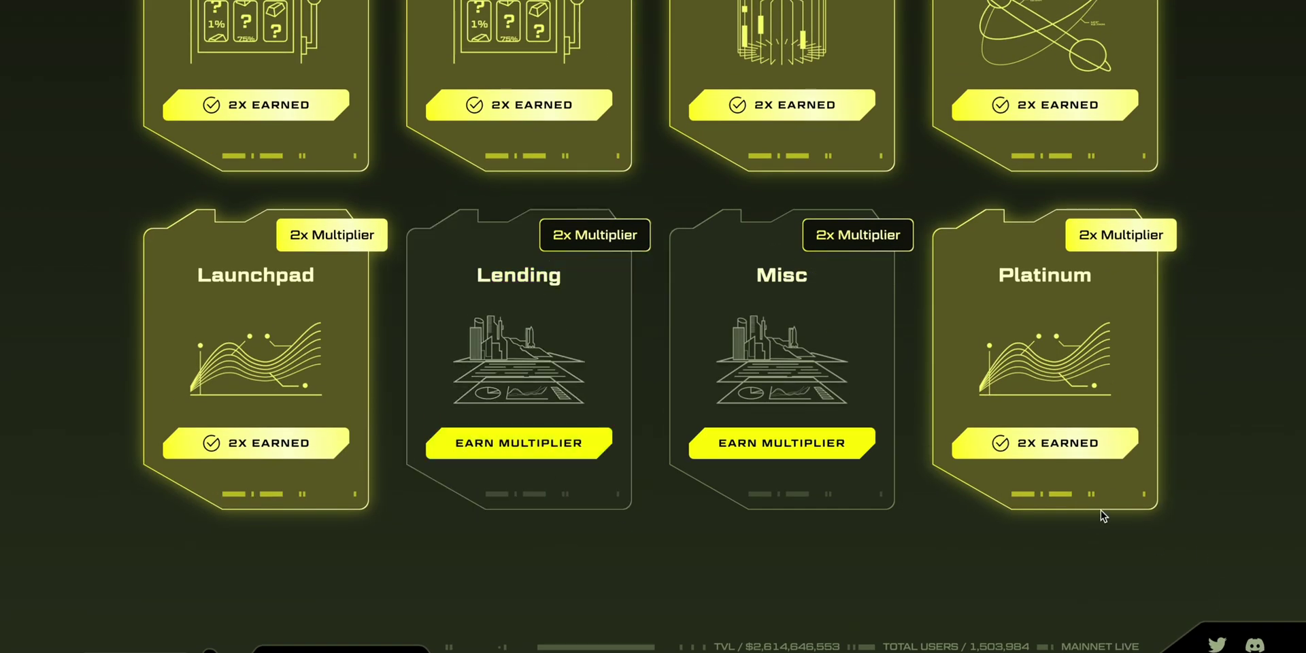
pyautogui.moveTo(781, 357)
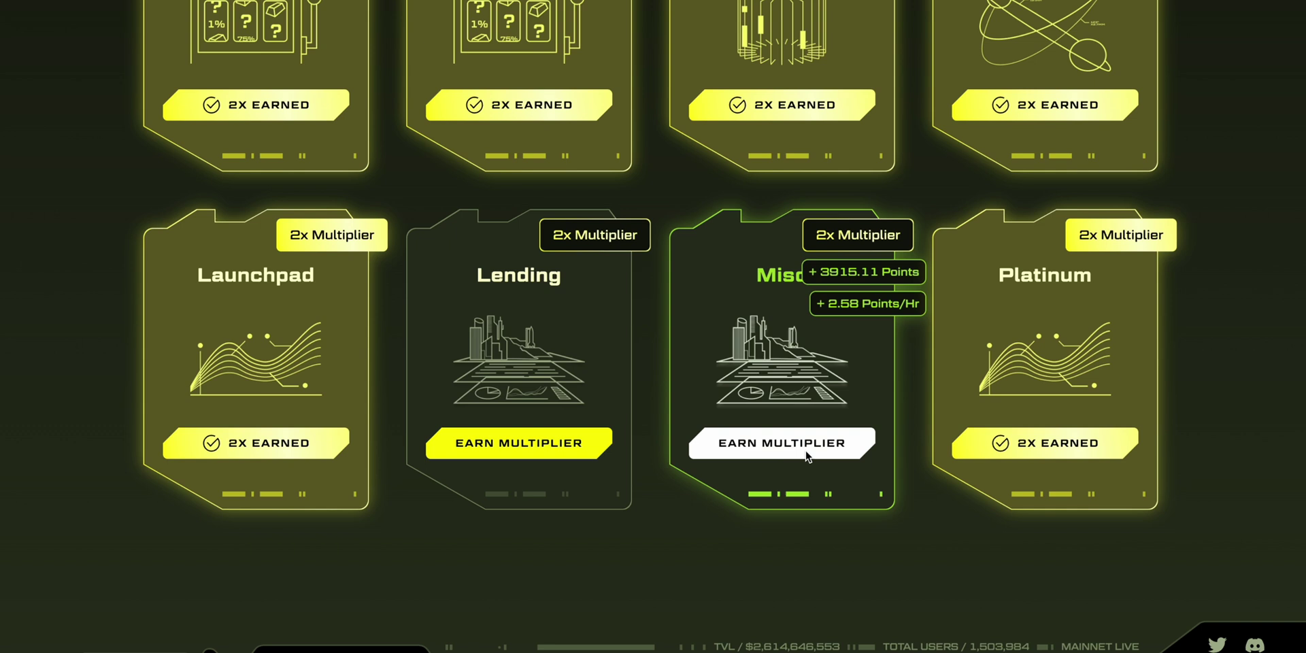
pyautogui.click(807, 457)
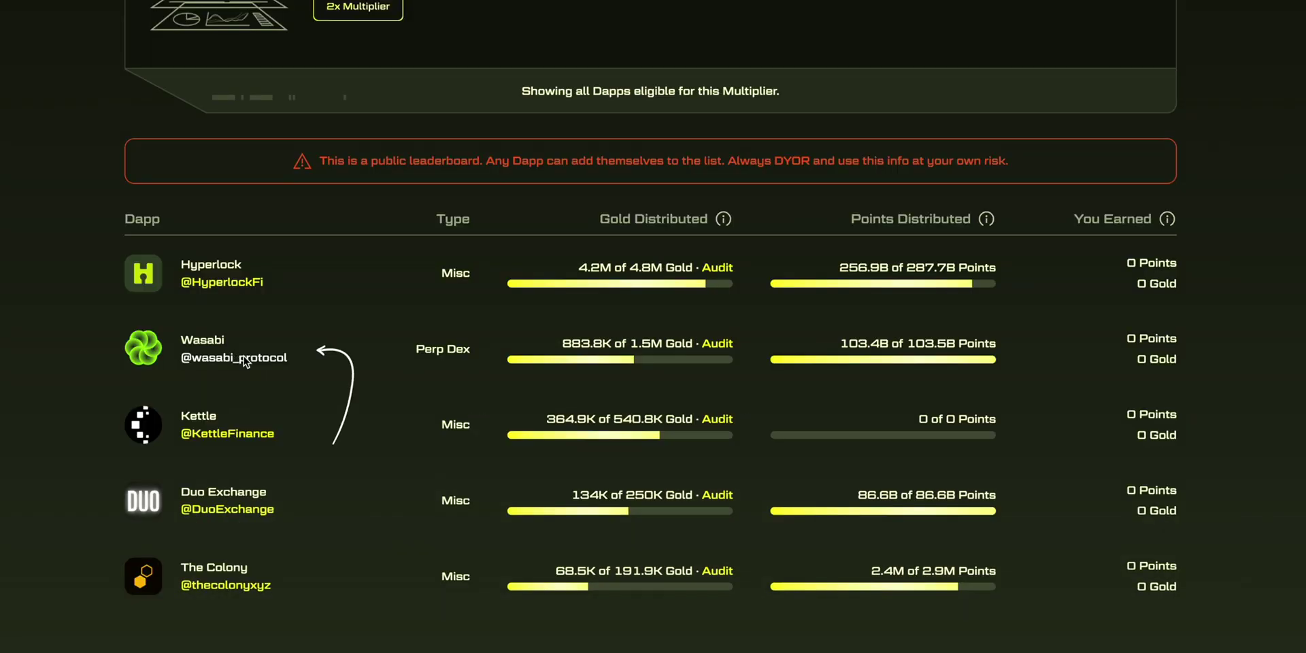
pyautogui.click(243, 358)
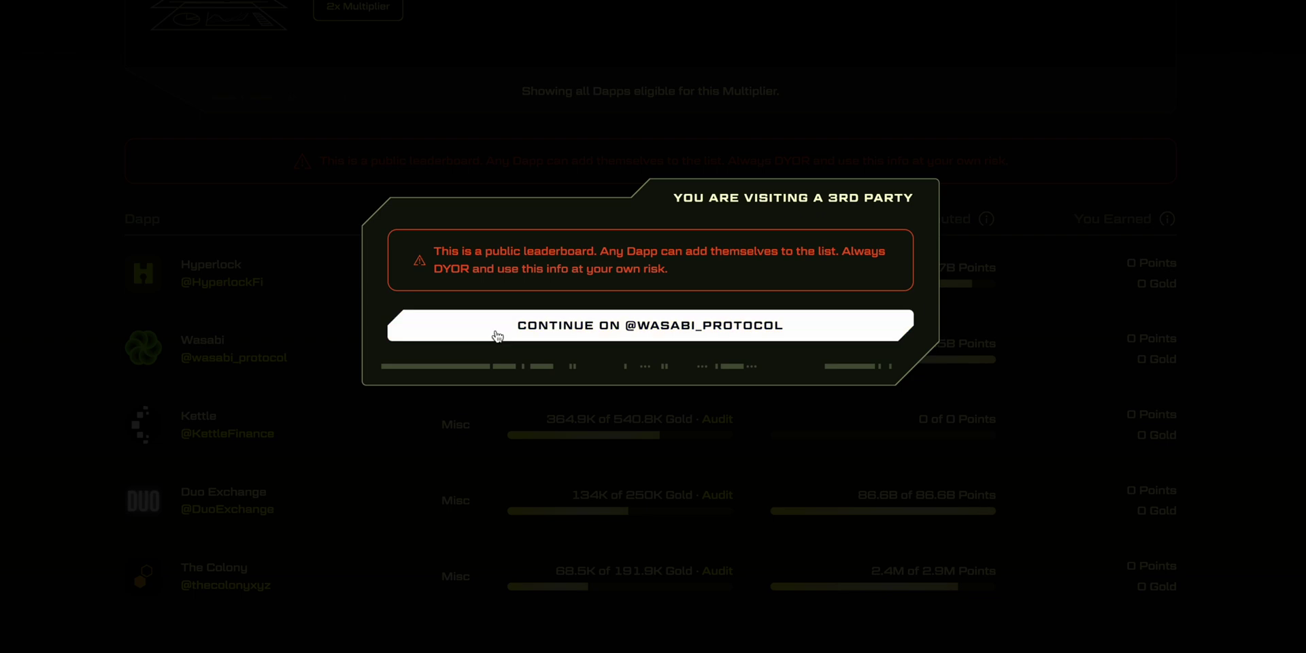
# Step: Continue to Wasabi's X profile, visit wasabi.xyz and launch the app on Blast
pyautogui.click(495, 332)
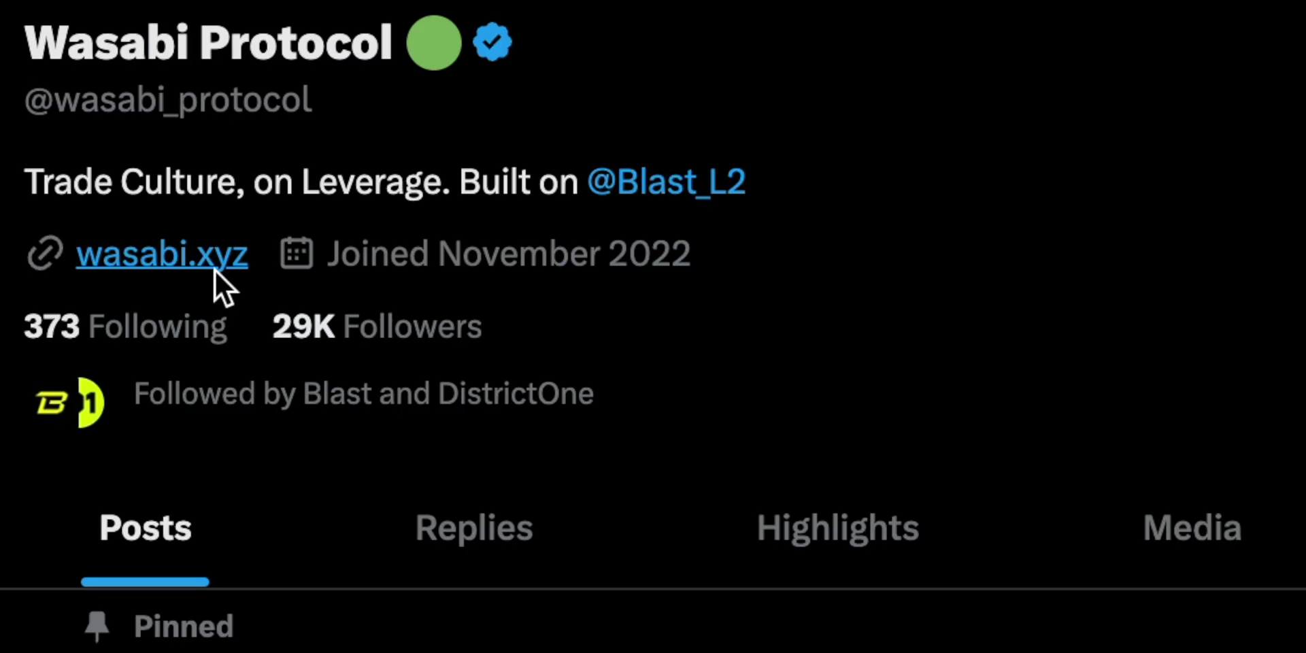
pyautogui.click(215, 269)
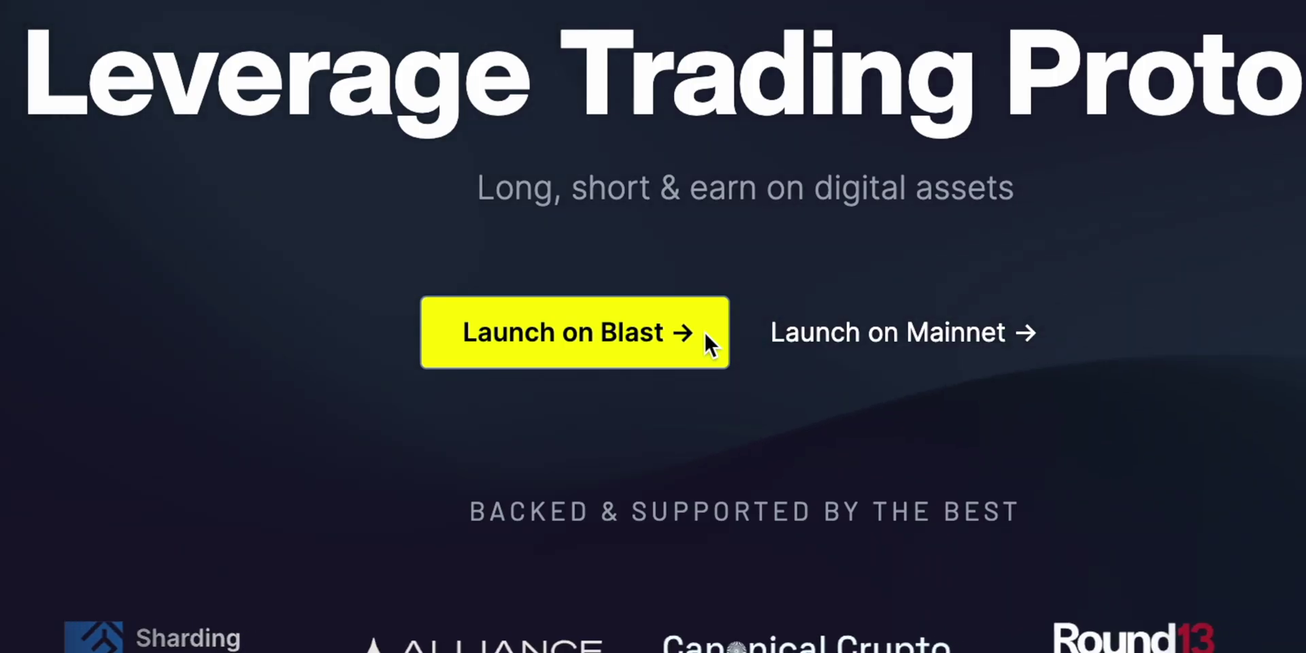
pyautogui.click(704, 330)
pyautogui.click(609, 446)
# Step: Connect MetaMask to Wasabi and go to the Earn vaults page
pyautogui.click(1247, 31)
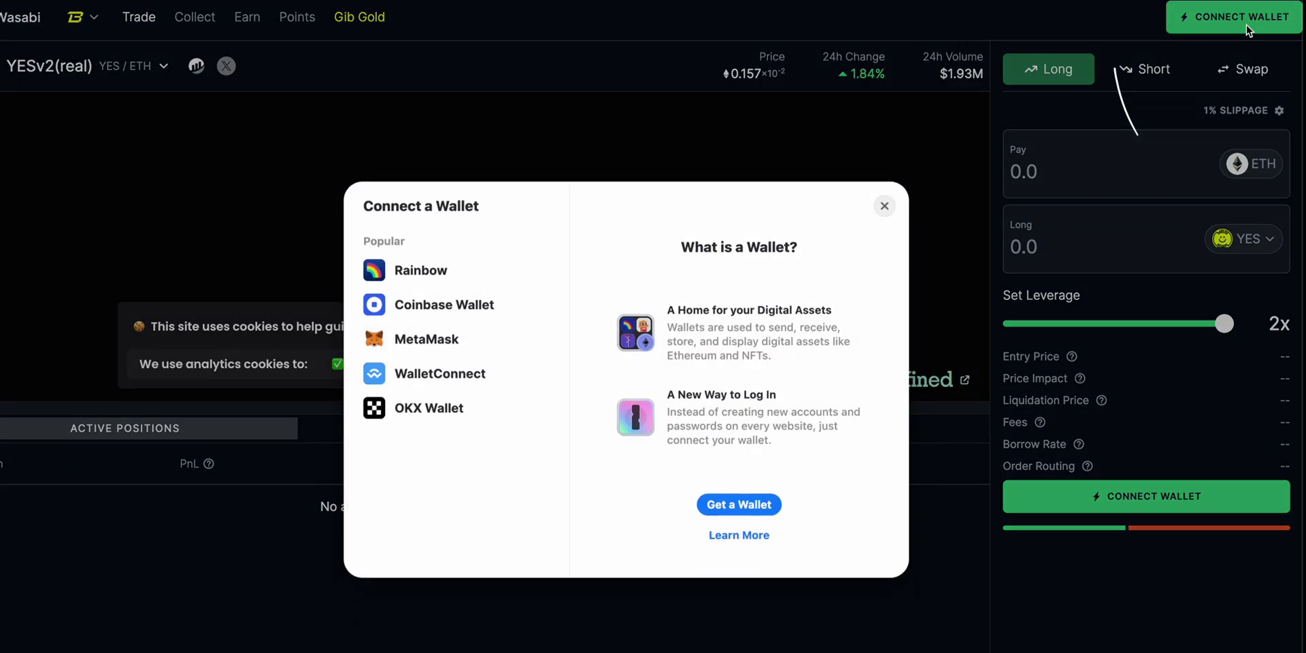
pyautogui.click(472, 343)
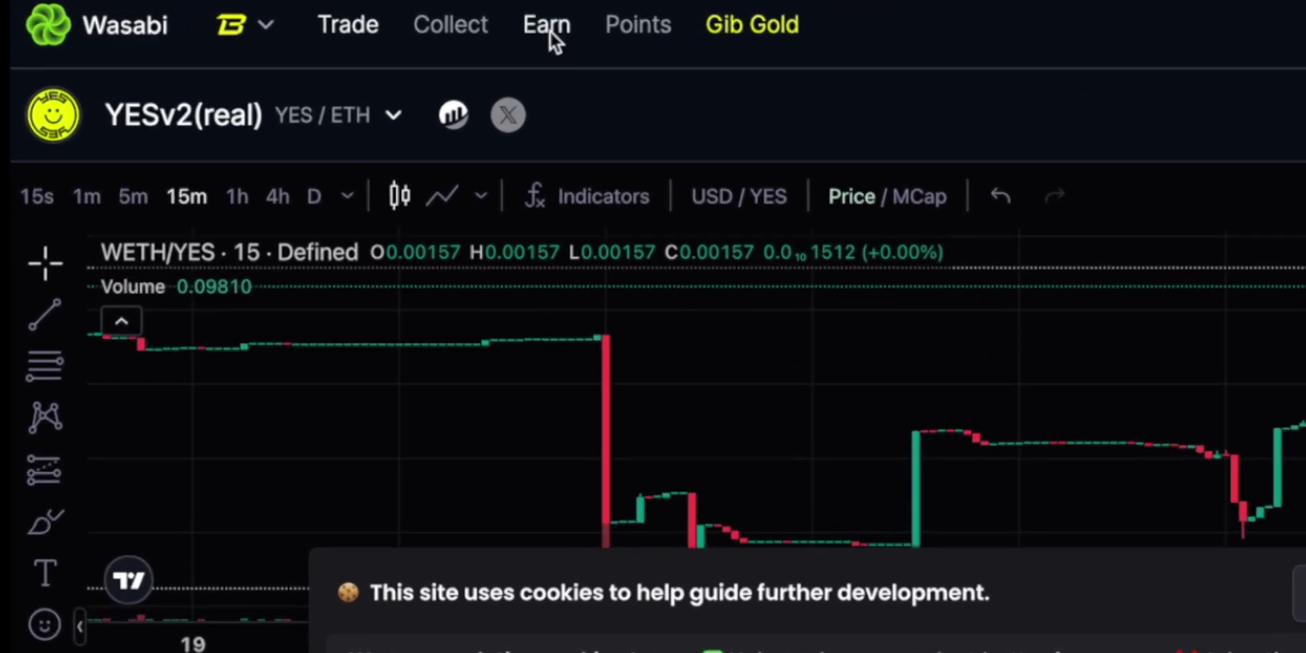
pyautogui.click(549, 31)
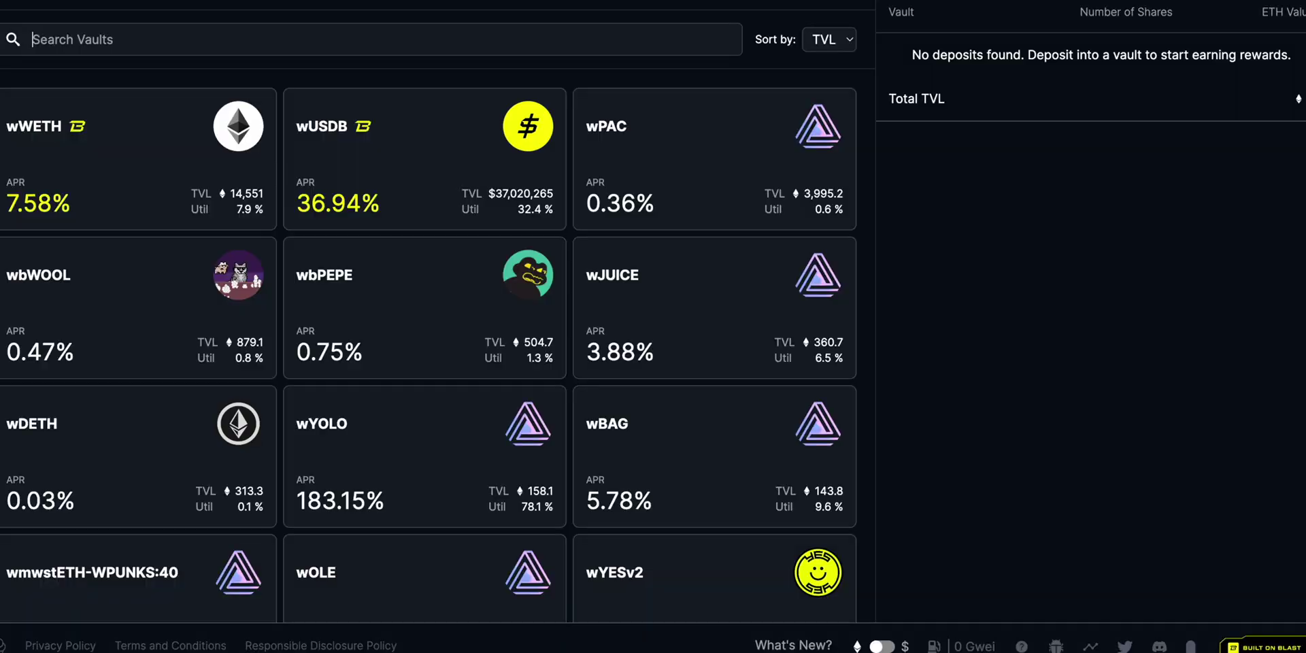
# Step: Deposit 0.001 ETH into the wWETH vault and confirm it in MetaMask
pyautogui.click(84, 151)
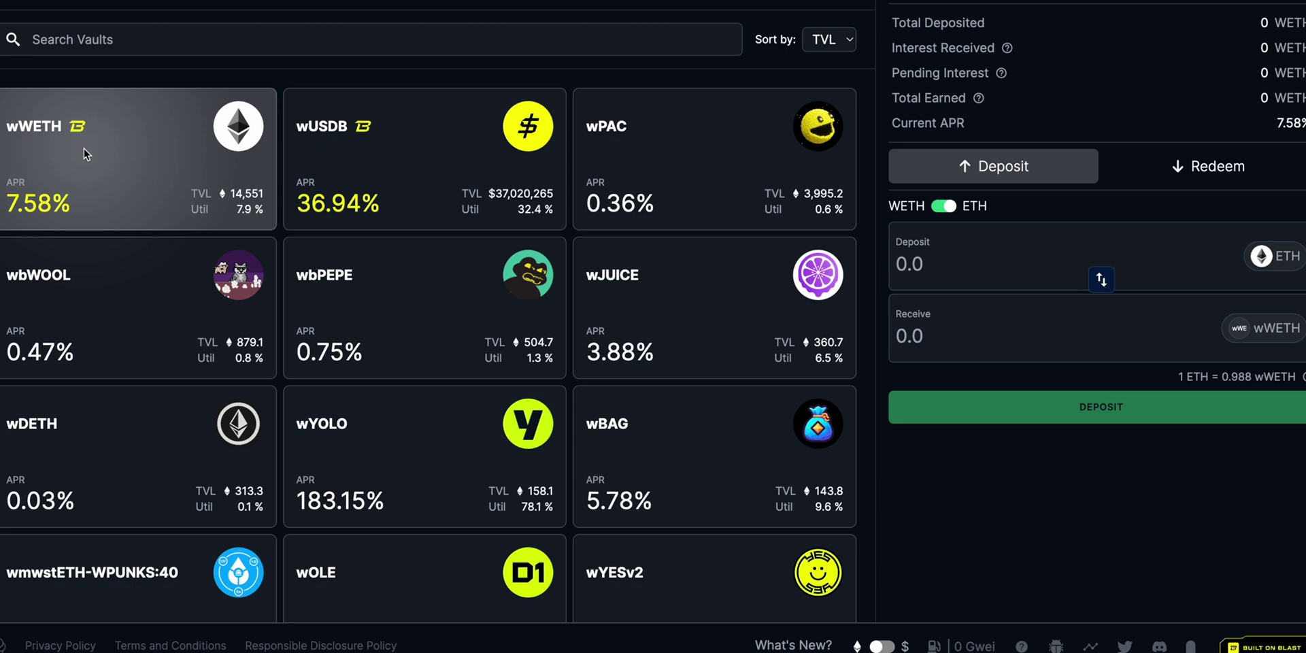
pyautogui.click(1013, 266)
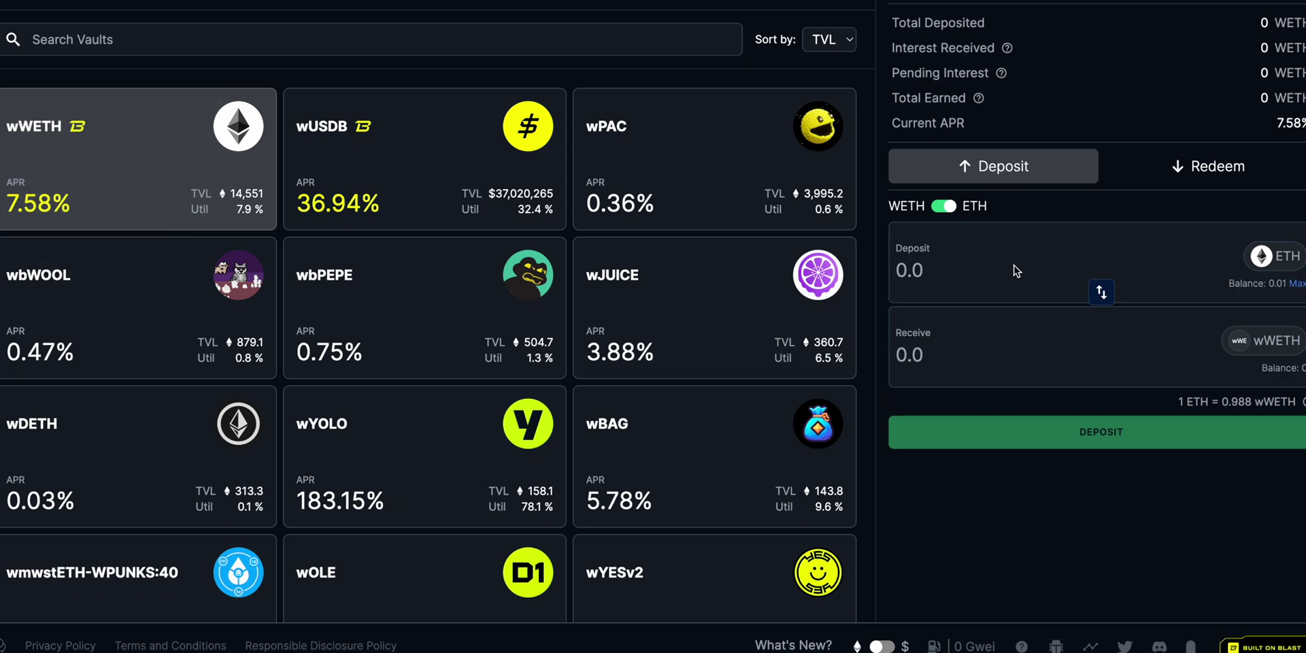
pyautogui.write('0')
pyautogui.write('.')
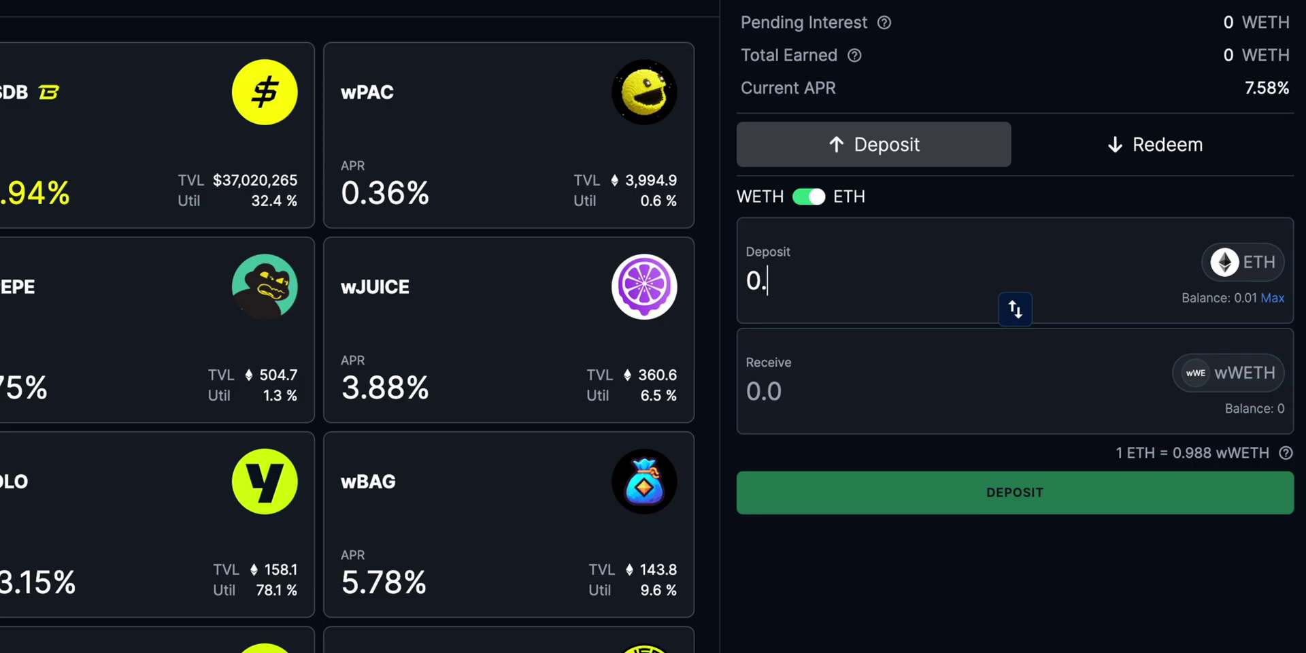
pyautogui.write('001')
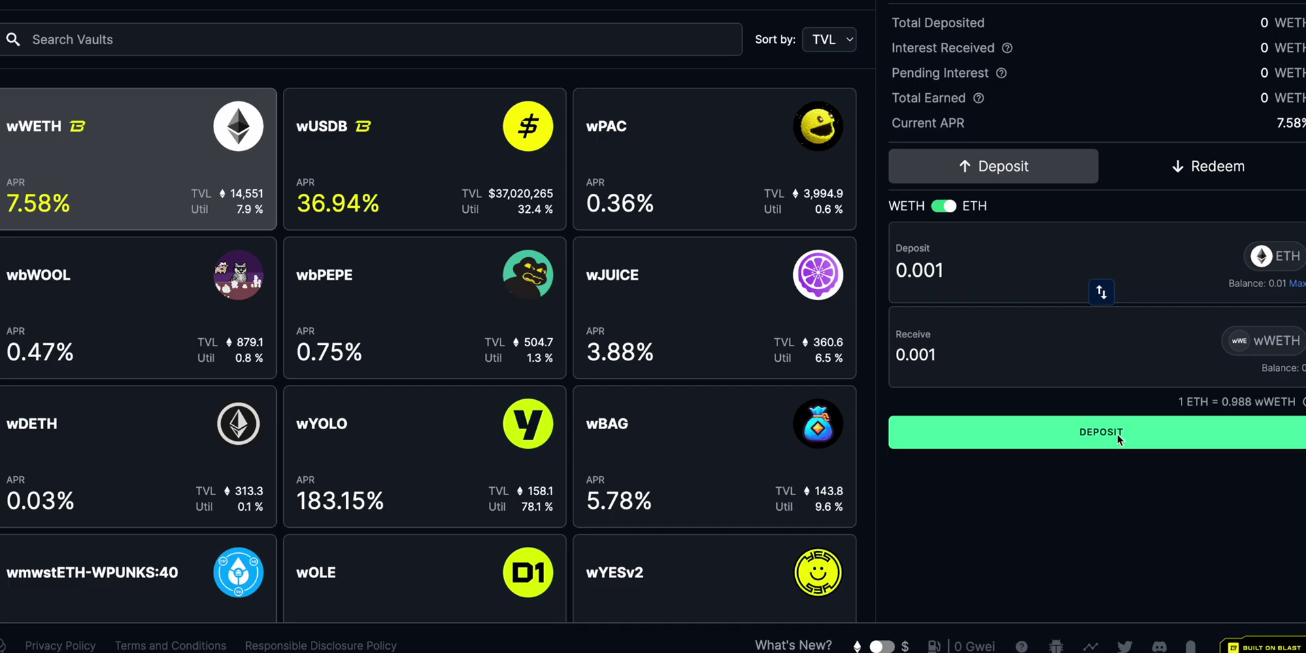
pyautogui.click(1117, 433)
pyautogui.click(1258, 283)
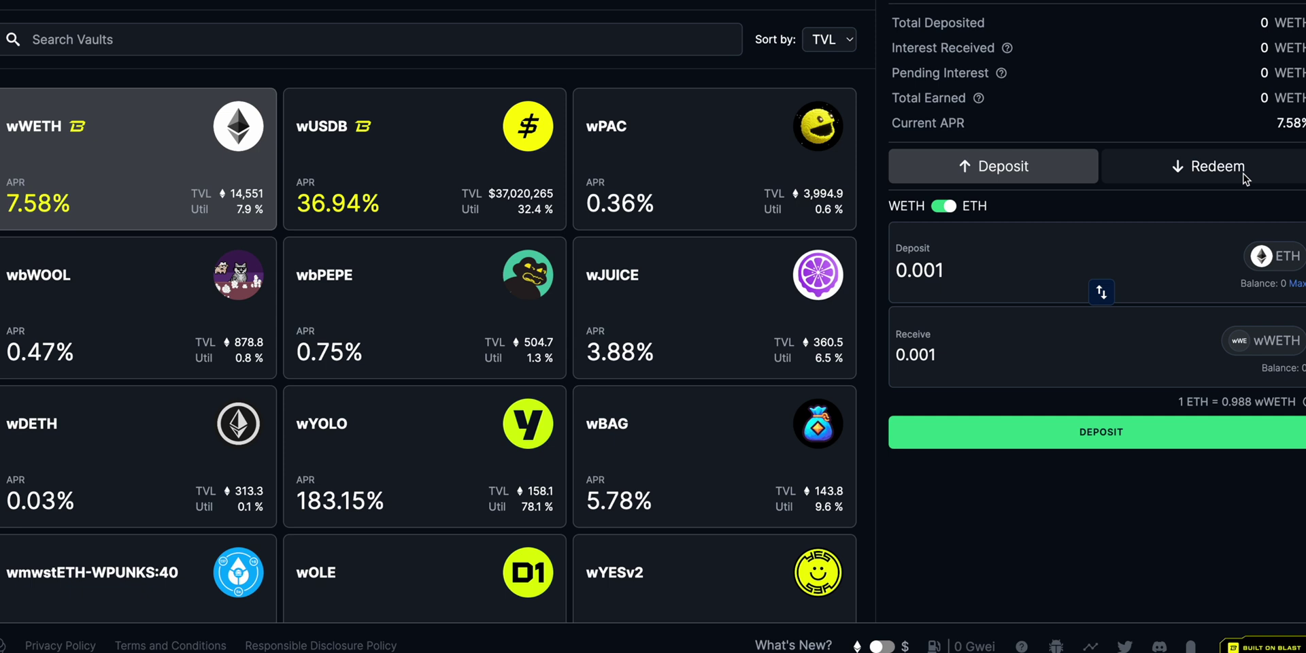
# Step: Redeem the full wWETH vault balance in Wasabi back to 0.001 ETH
pyautogui.click(1236, 174)
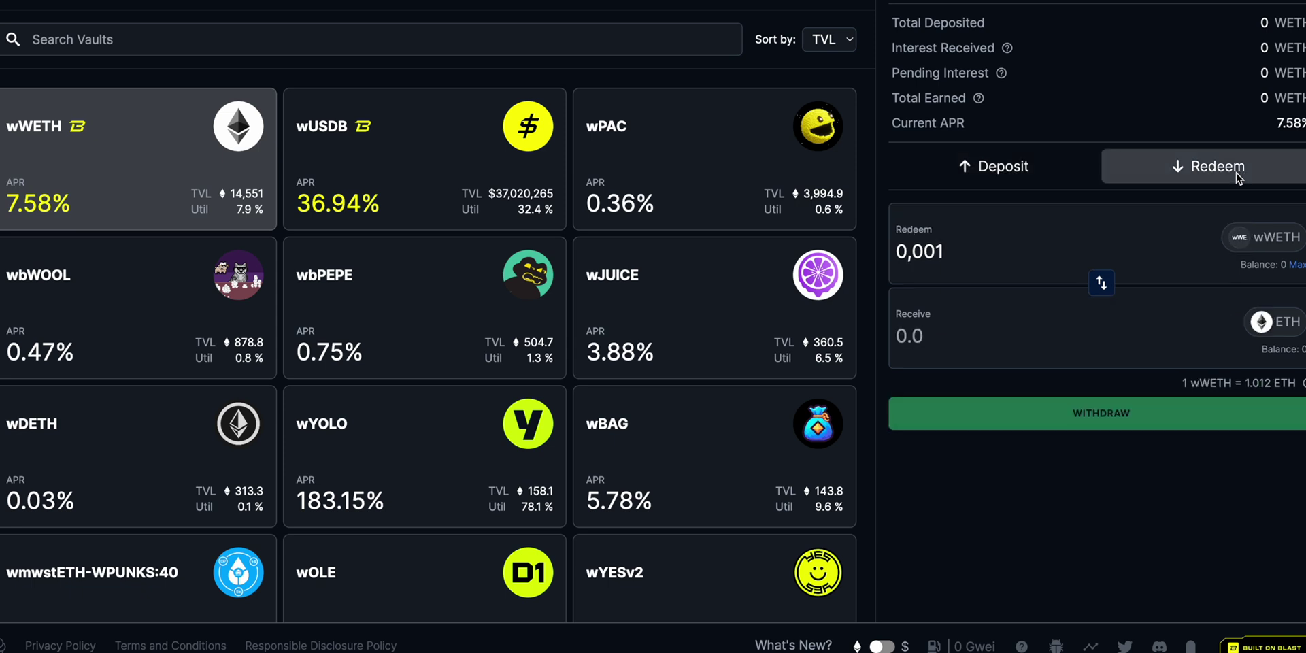
pyautogui.click(1101, 283)
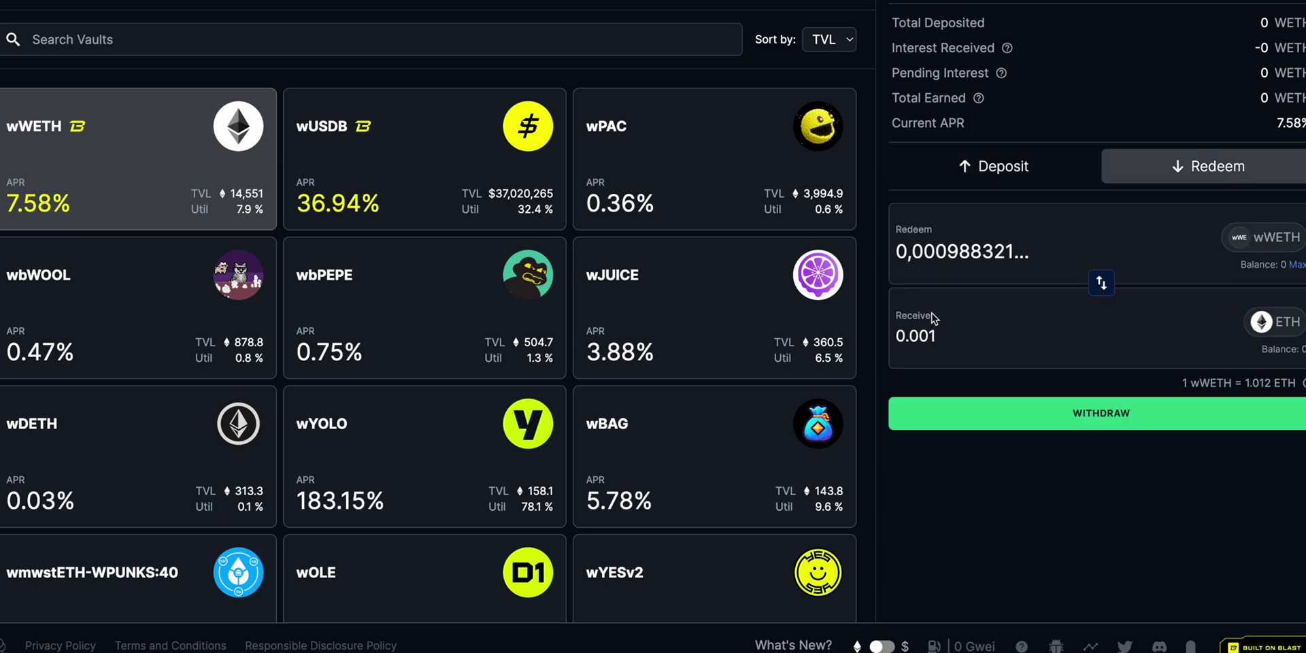
pyautogui.click(984, 421)
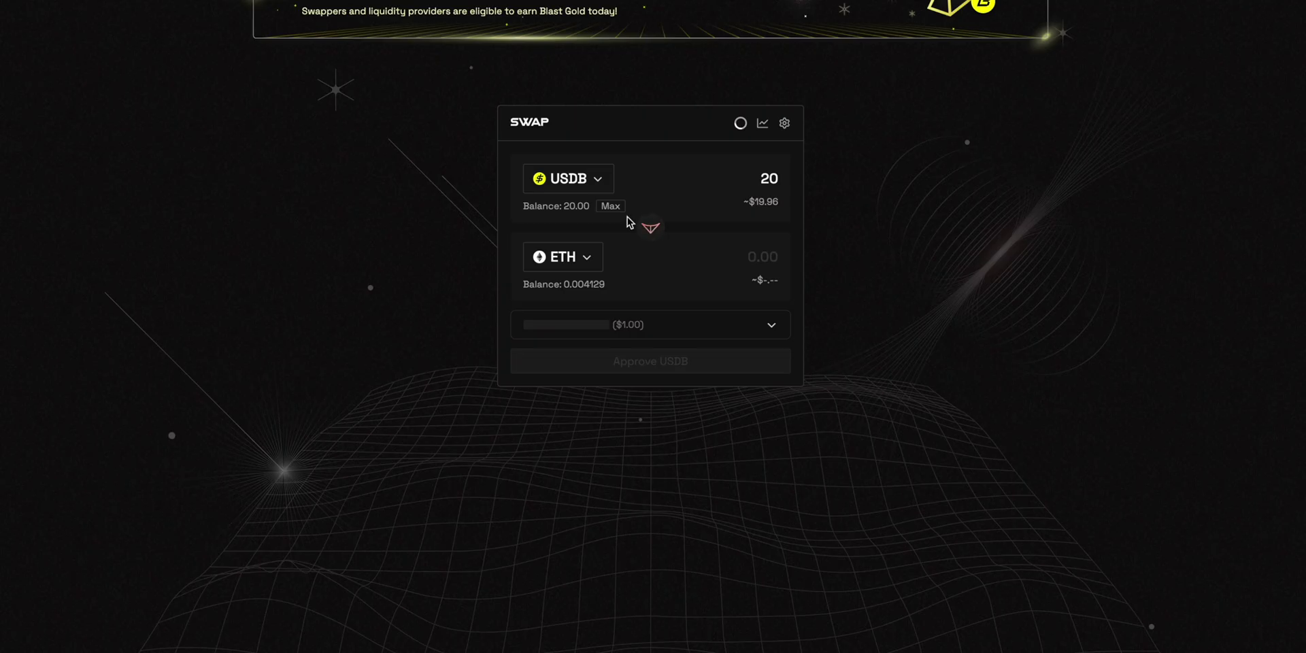
# Step: Set the Thruster swap to all 20 USDB for ETH and approve the USDB spending cap
pyautogui.click(612, 206)
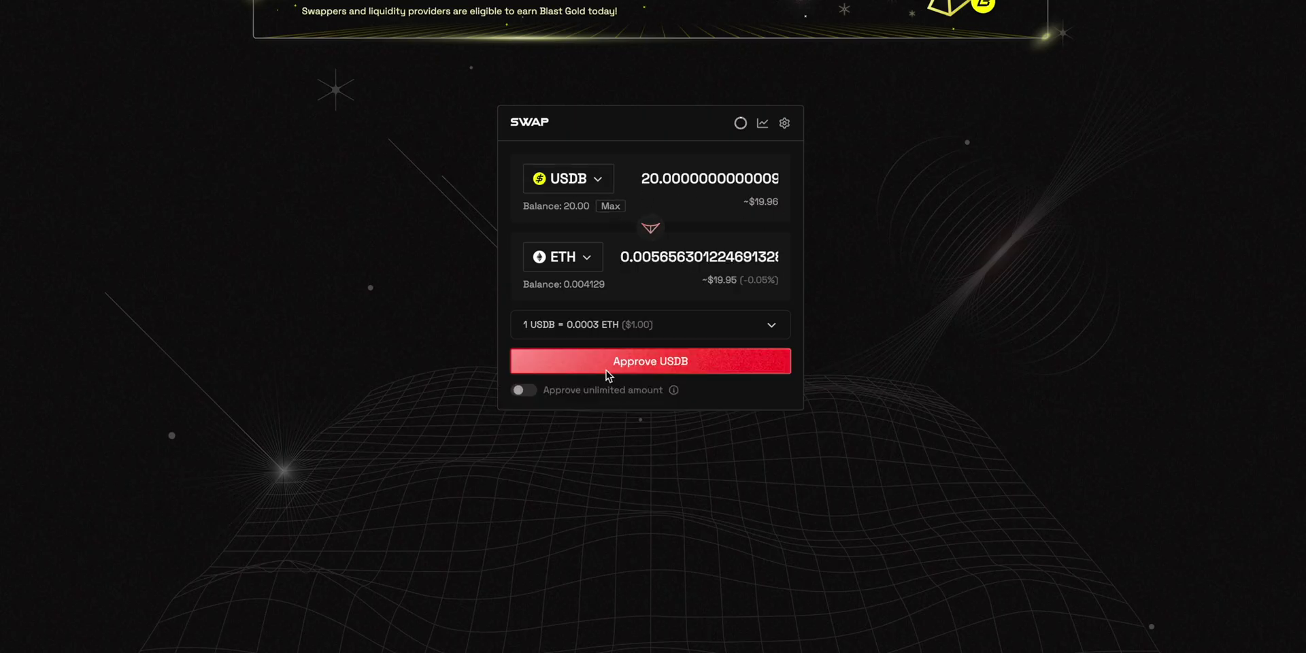
pyautogui.click(646, 370)
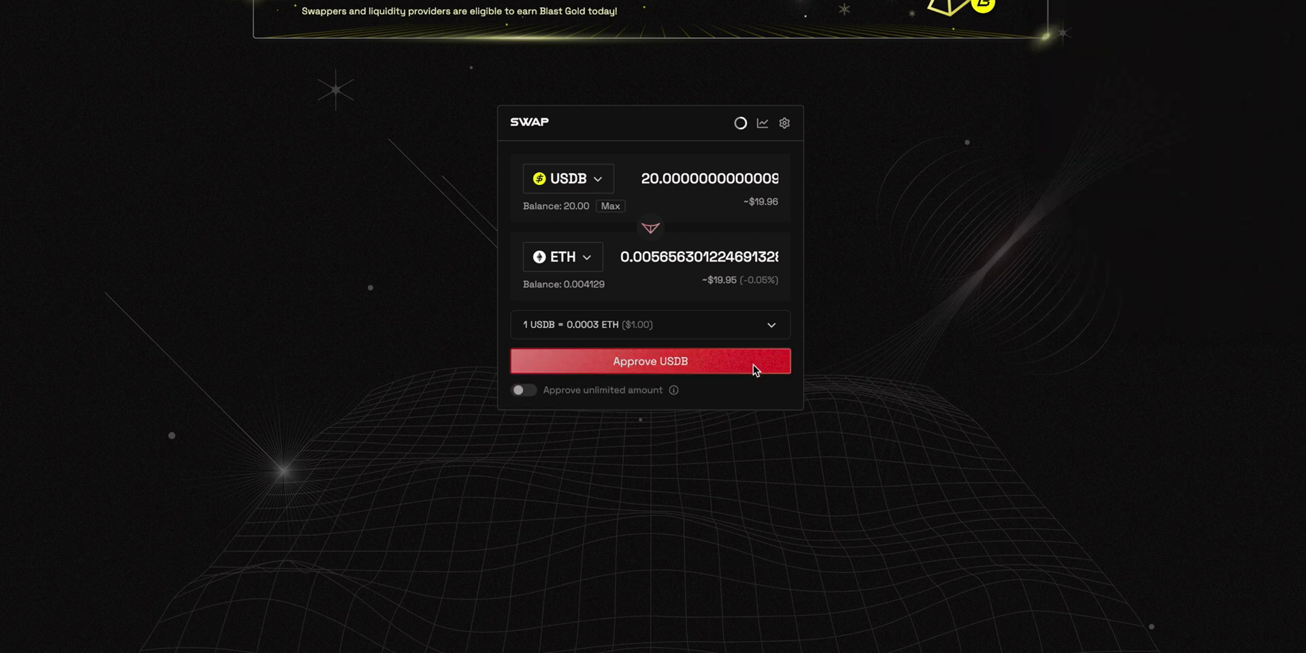
pyautogui.click(755, 369)
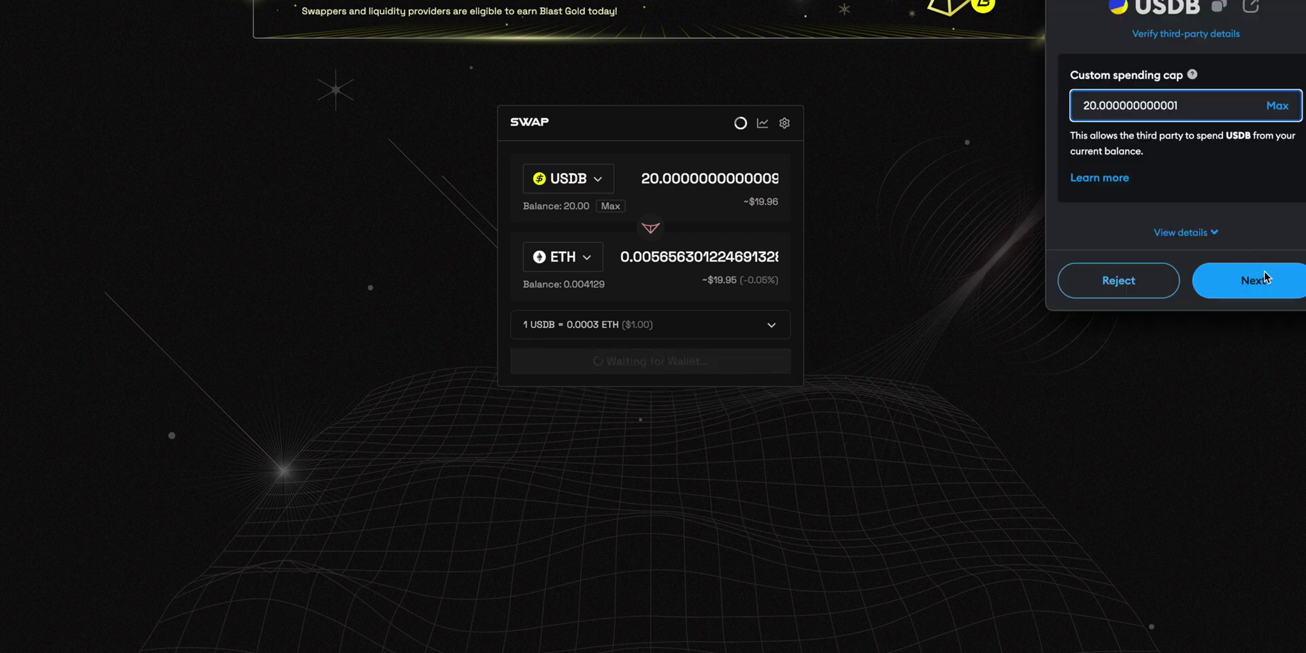
pyautogui.click(1263, 279)
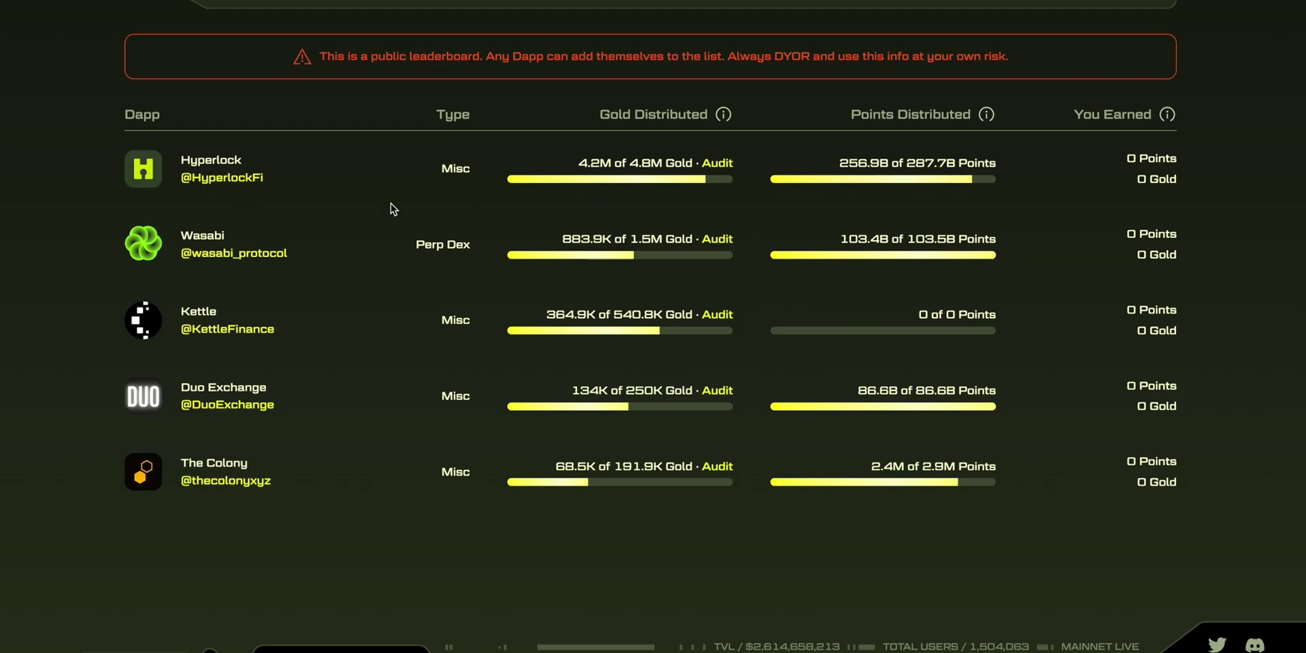
# Step: Review the Multipliers tab's earned 2x cards and highlight the 24x multiplier value
pyautogui.scroll(8, 348, 269)
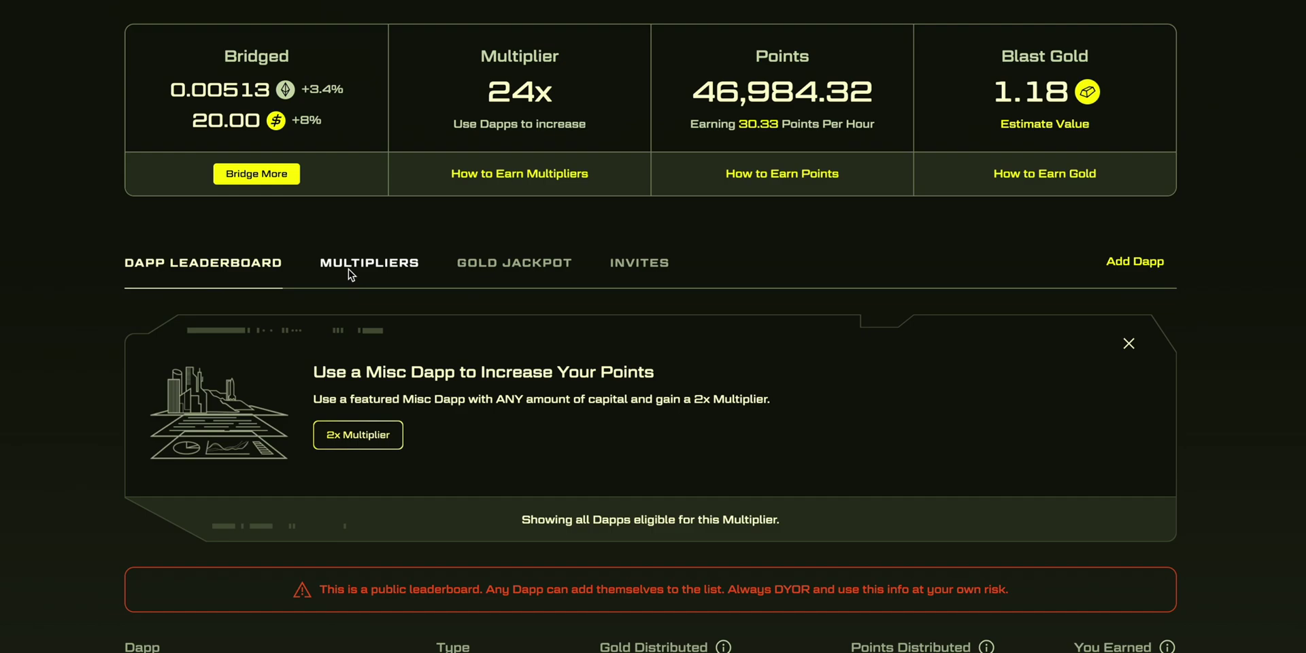
pyautogui.click(348, 269)
pyautogui.scroll(-8, 475, 557)
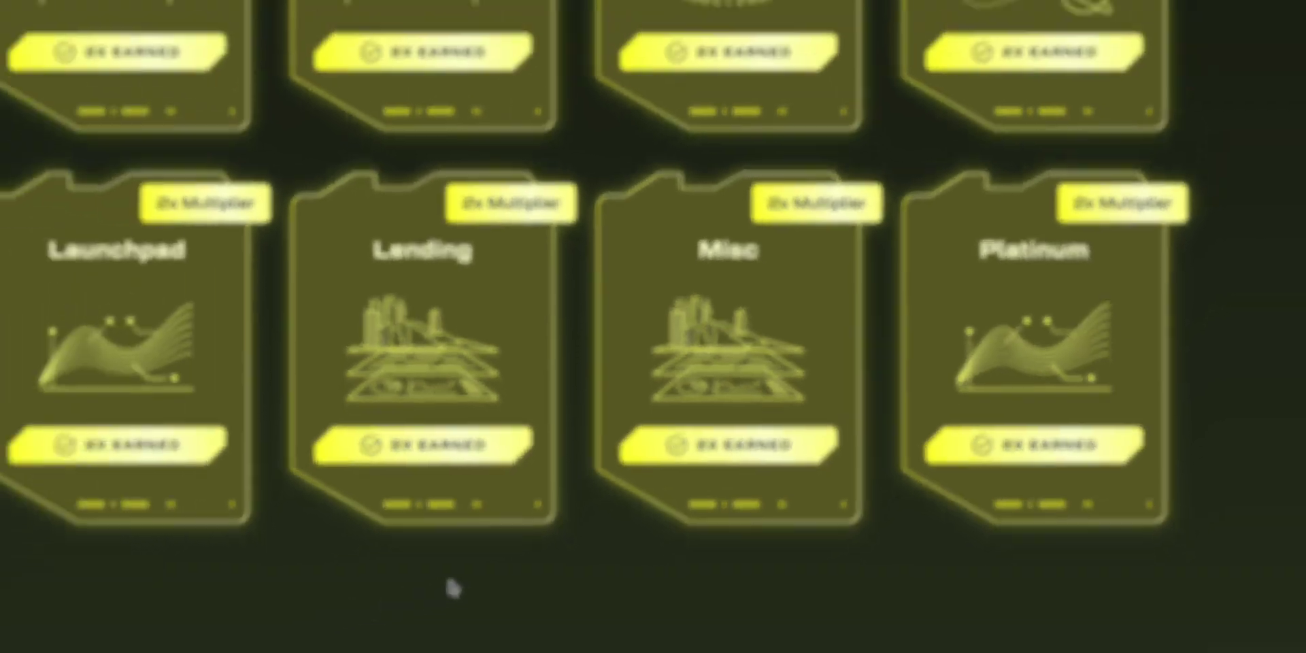
pyautogui.scroll(5, 543, 560)
pyautogui.scroll(2, 485, 97)
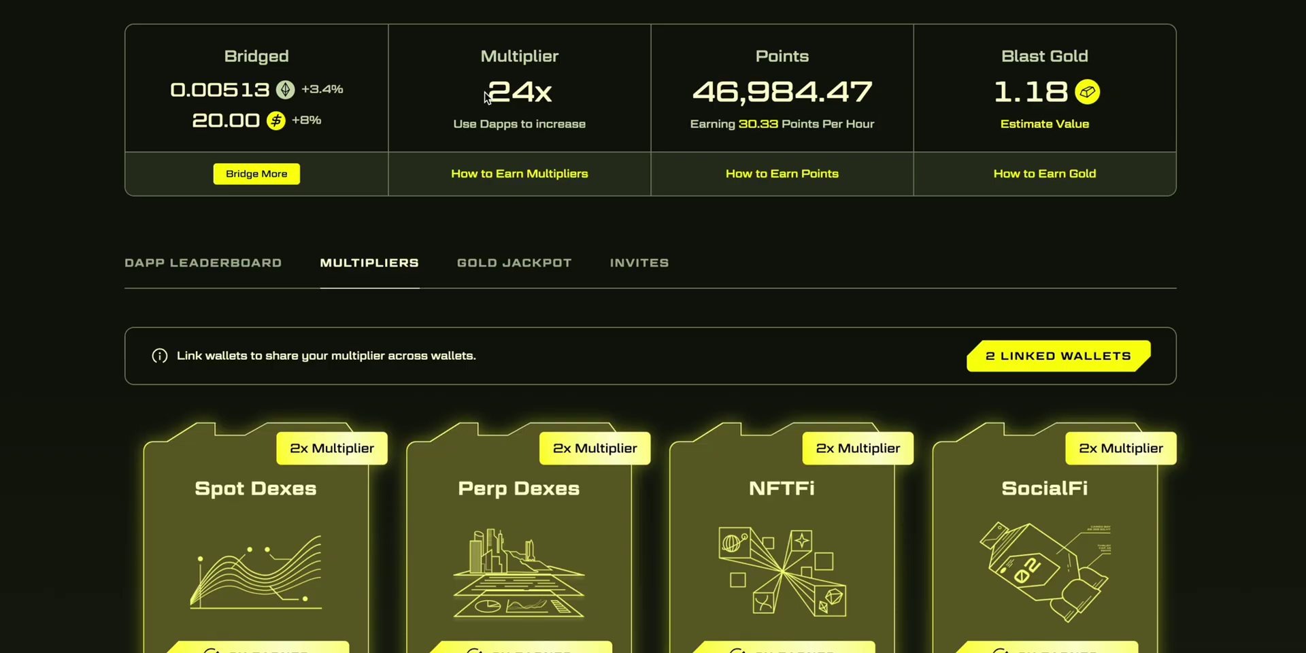
pyautogui.scroll(-10, 850, 483)
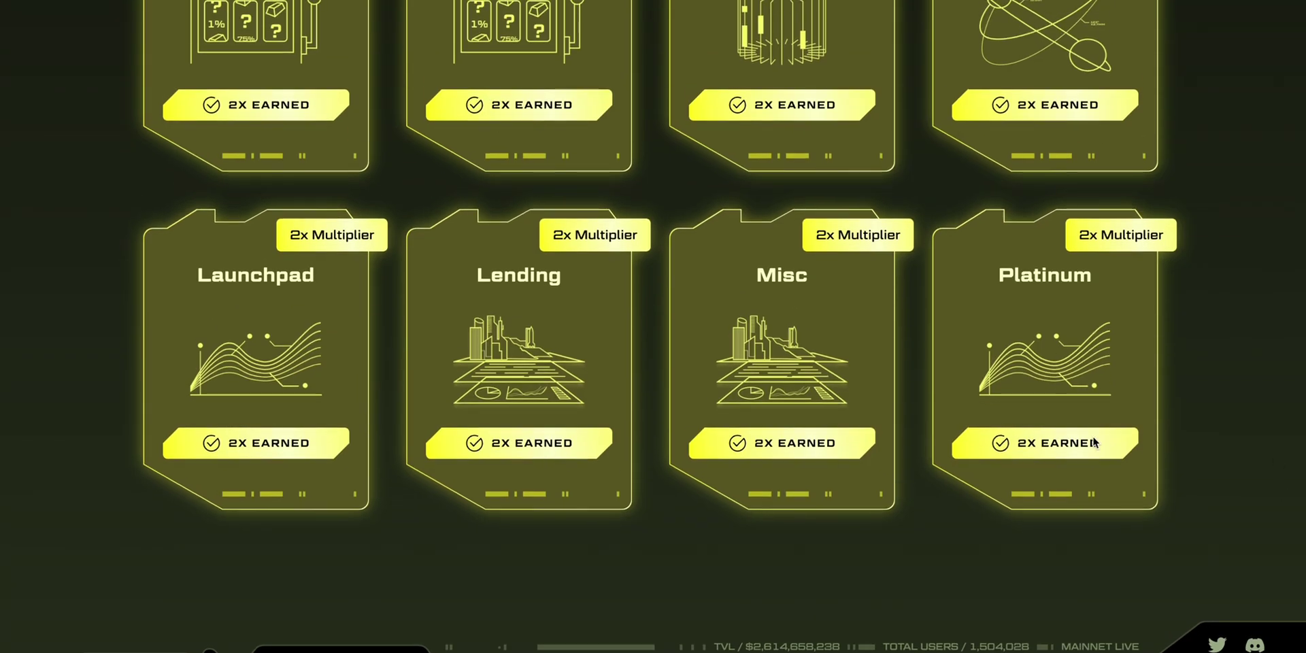
pyautogui.scroll(10, 1120, 484)
pyautogui.doubleClick(550, 100)
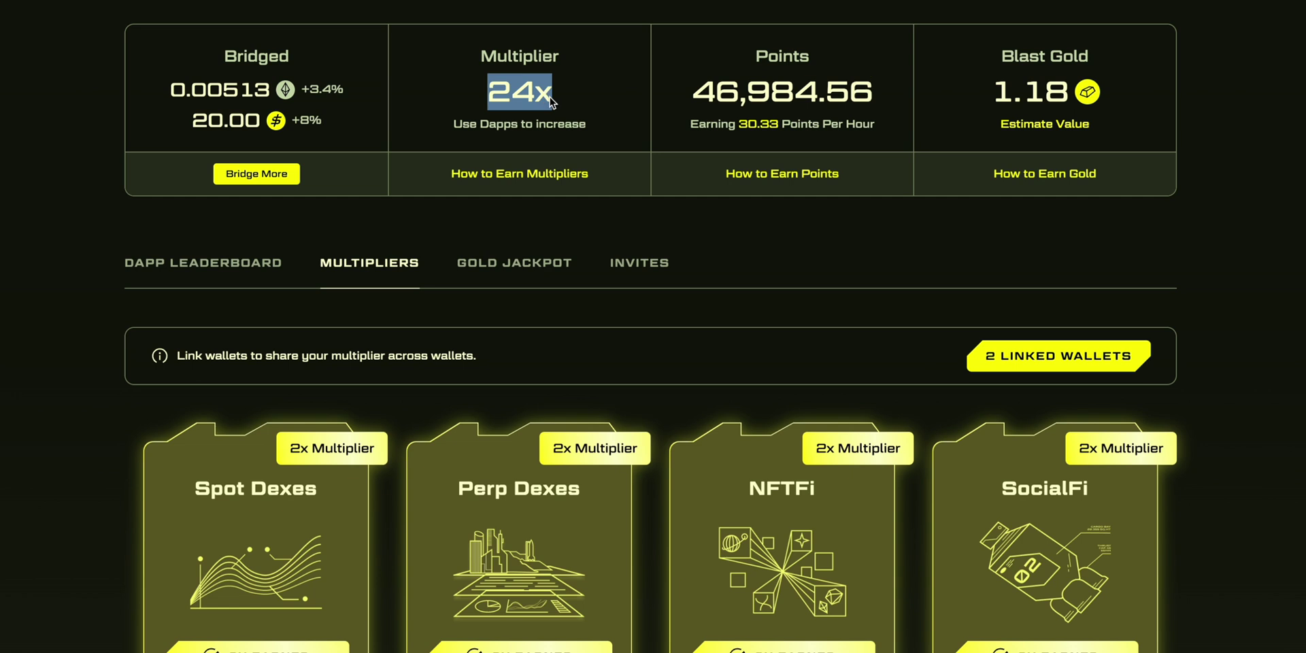